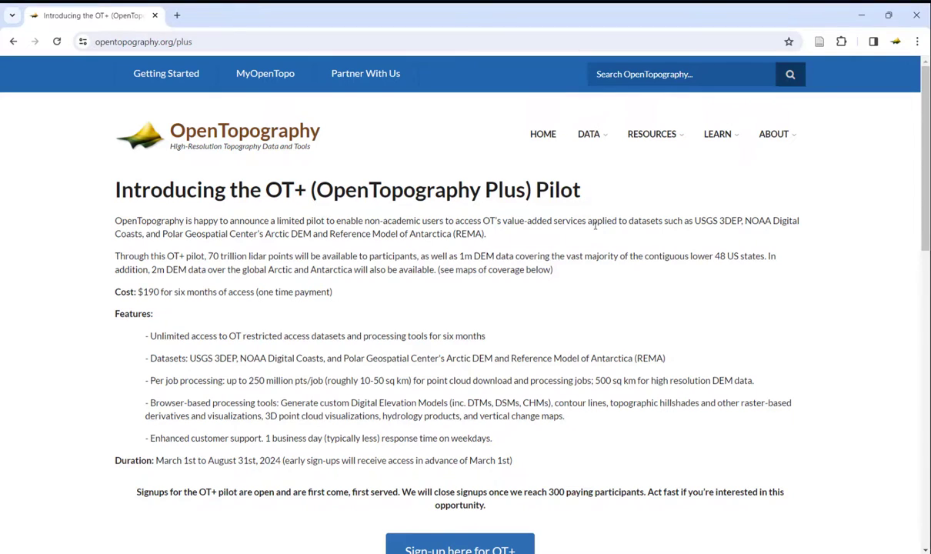
- Follow 'Sign-up here for OT+' on the announcement page to the pilot registration site in a new tab
{"action": "left_click_drag", "start_coordinate": [923, 159], "coordinate": [927, 254]}
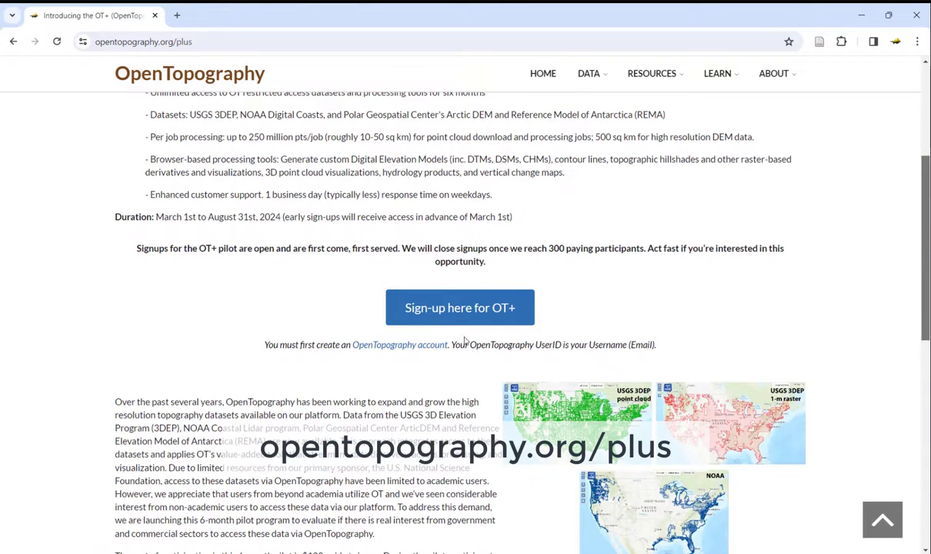
{"action": "left_click", "coordinate": [462, 307]}
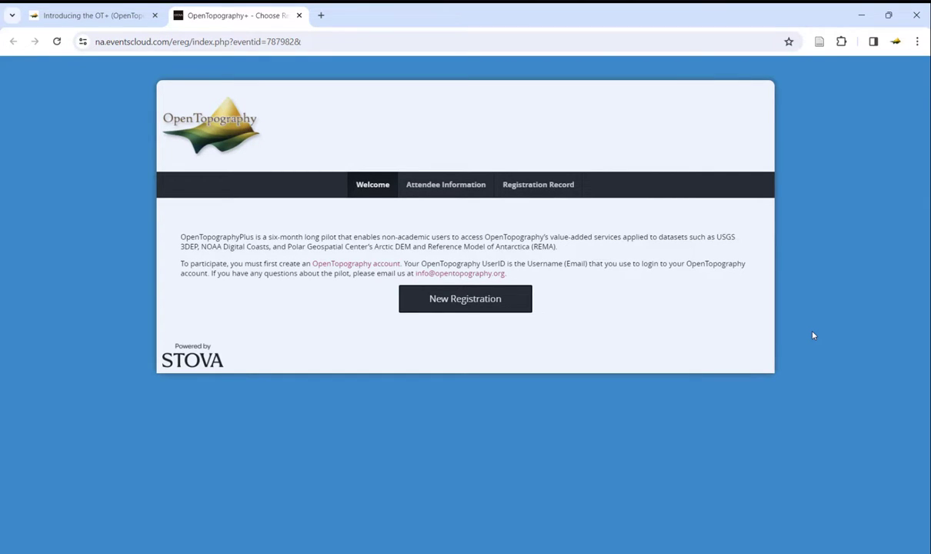
{"action": "left_click", "coordinate": [367, 267]}
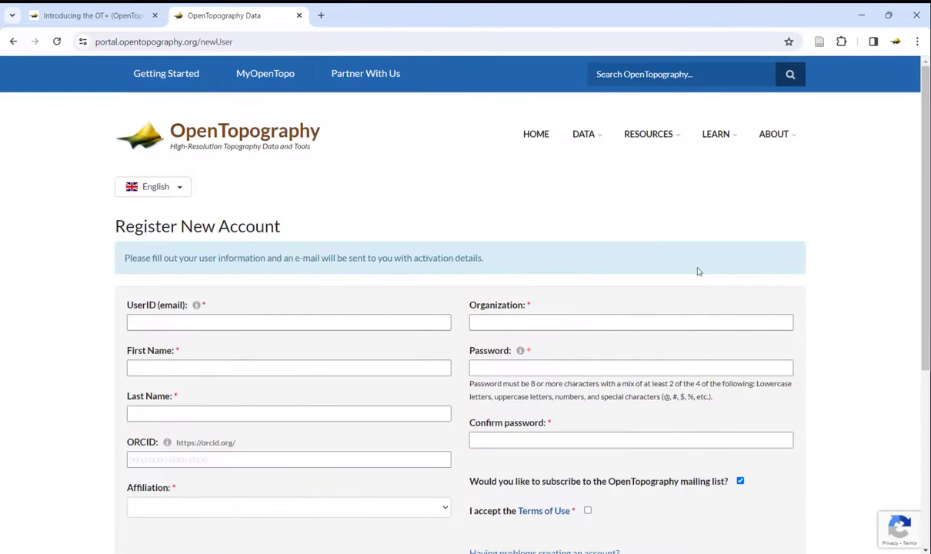
{"action": "scroll", "coordinate": [927, 247], "scroll_direction": "down", "scroll_amount": 2}
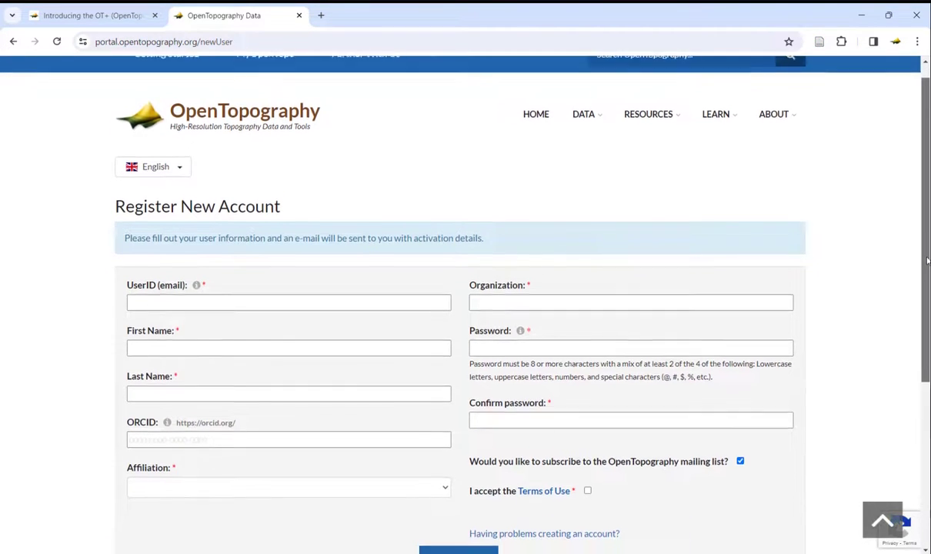
{"action": "scroll", "coordinate": [461, 308], "scroll_direction": "down", "scroll_amount": 1}
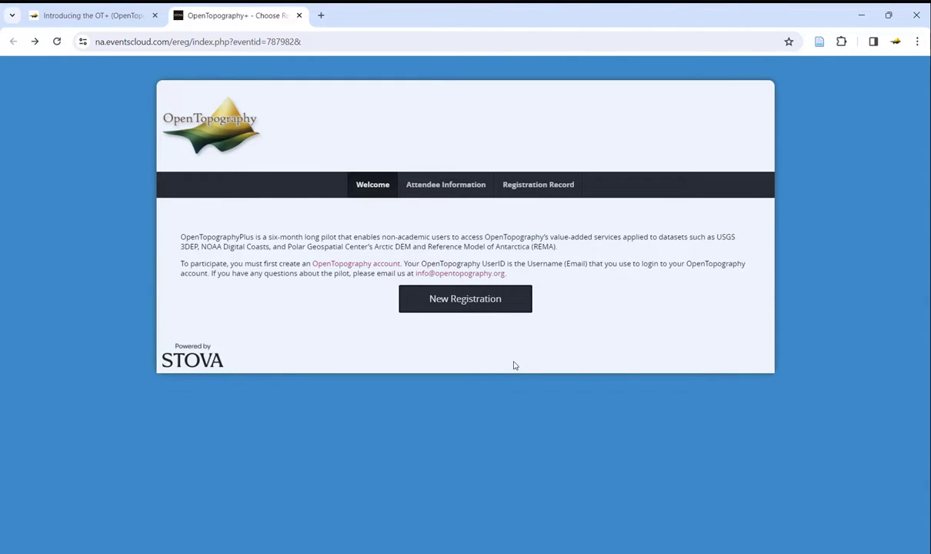
- Start a new registration with the .org email and .edu OpenTopography user ID, then continue
{"action": "left_click", "coordinate": [471, 311]}
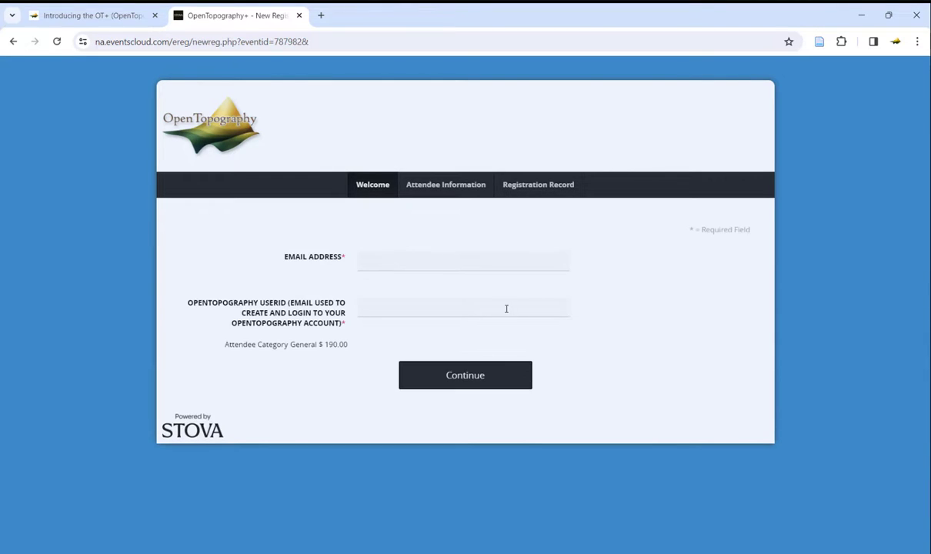
{"action": "left_click", "coordinate": [561, 262]}
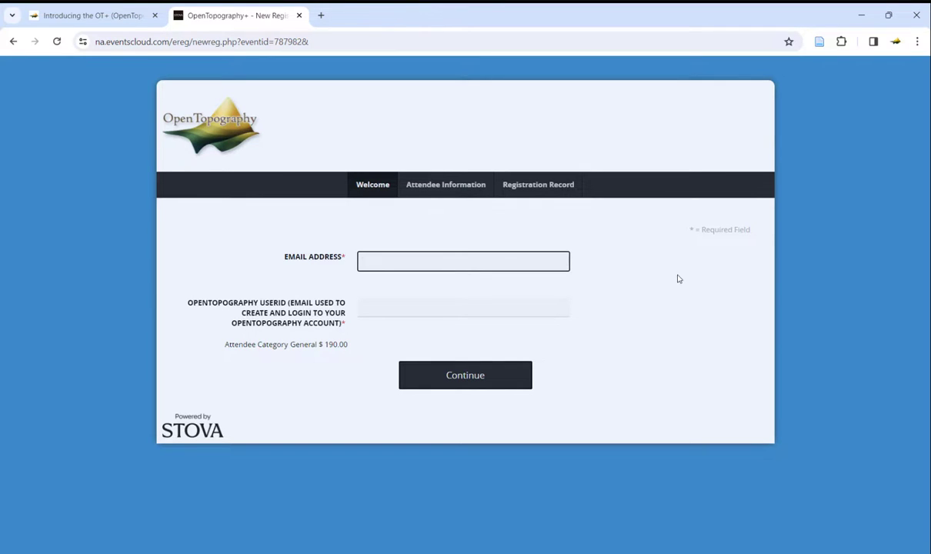
{"action": "key", "text": "ctrl+v"}
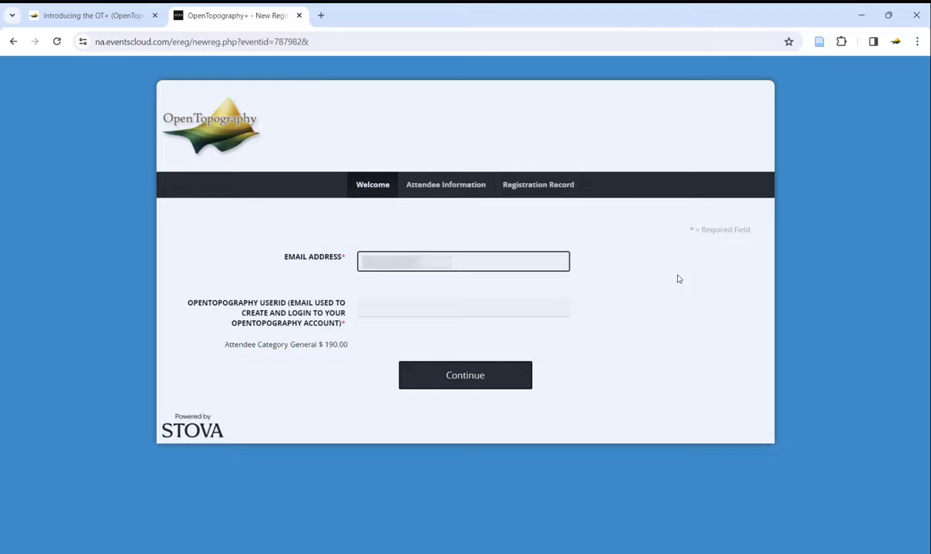
{"action": "type", "text": ".org"}
{"action": "key", "text": "Tab"}
{"action": "key", "text": "ctrl+v"}
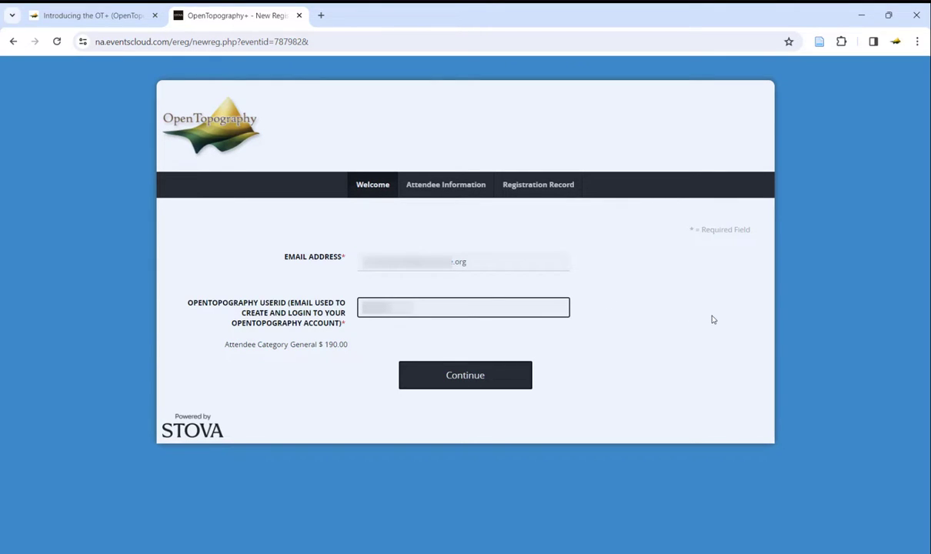
{"action": "type", "text": ".e"}
{"action": "type", "text": "du"}
{"action": "key", "text": "Tab"}
{"action": "left_click", "coordinate": [465, 386]}
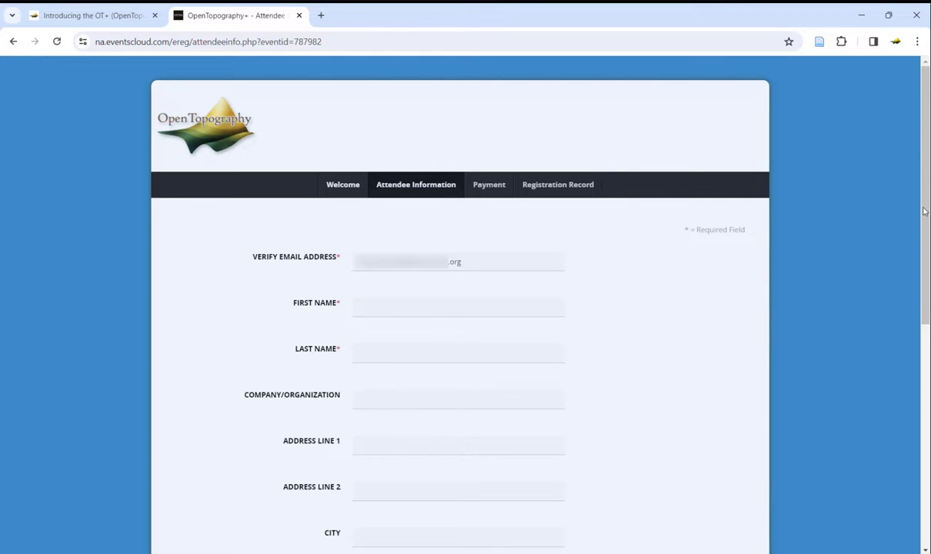
- Submit the attendee details and continue to the $190 QuikPay payment step
{"action": "left_click_drag", "start_coordinate": [925, 211], "coordinate": [921, 394]}
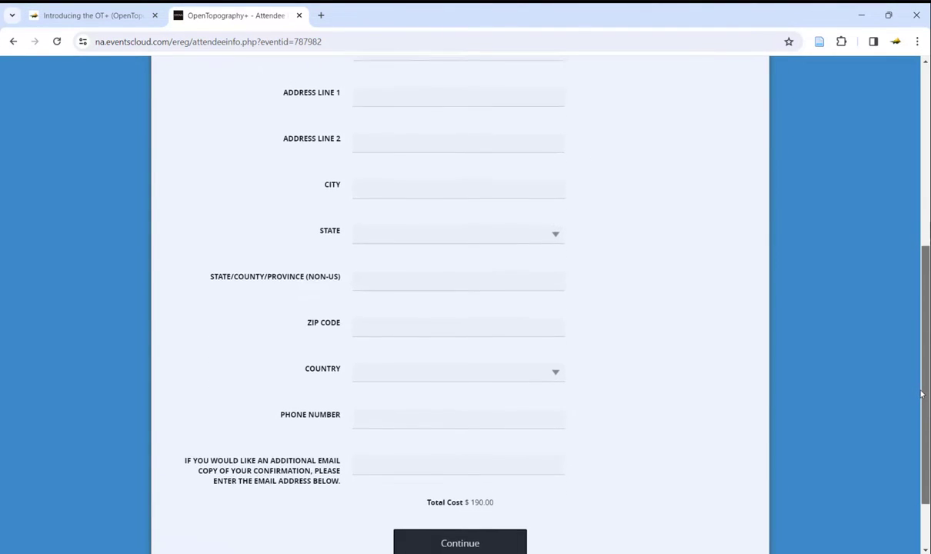
{"action": "left_click_drag", "start_coordinate": [921, 394], "coordinate": [921, 438]}
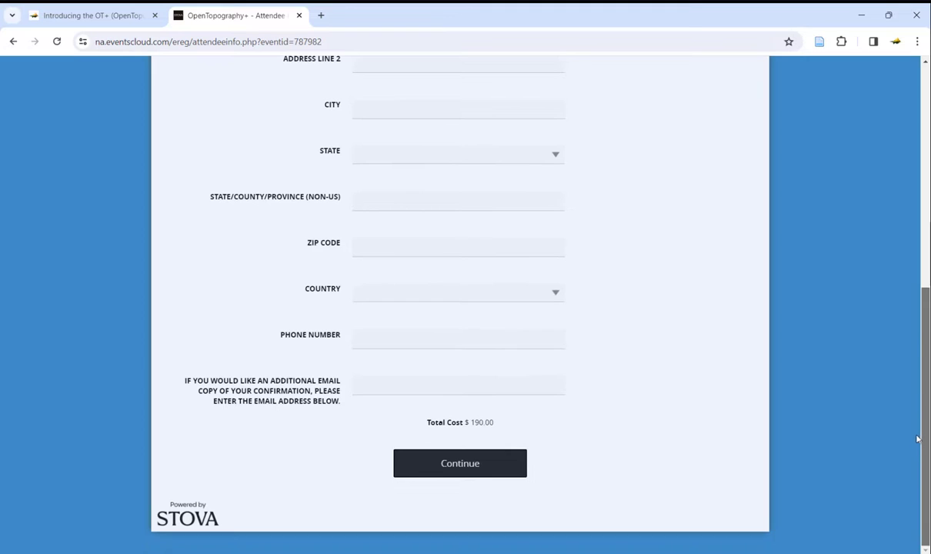
{"action": "left_click", "coordinate": [463, 473]}
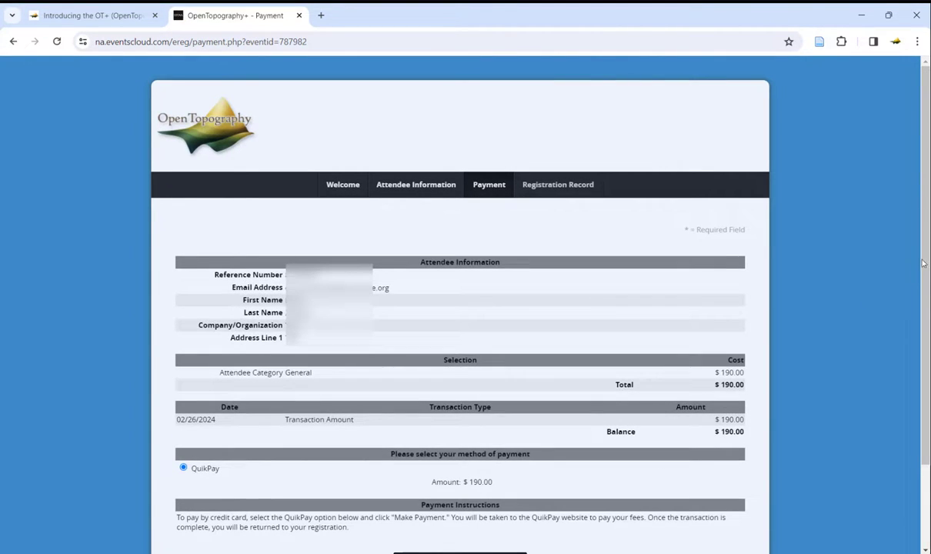
- Make the $190.00 payment with QuikPay selected, handing off to ASU's QuikPAY
{"action": "left_click_drag", "start_coordinate": [925, 262], "coordinate": [925, 342]}
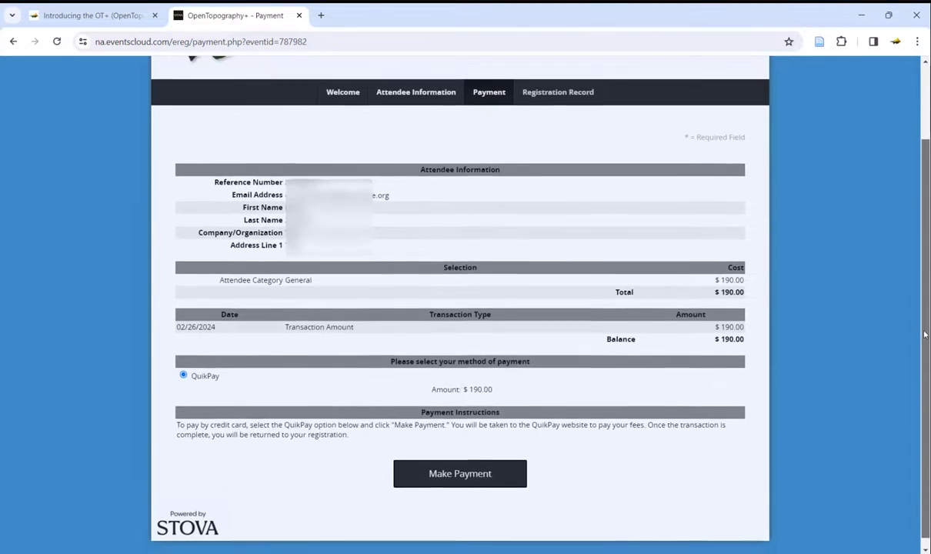
{"action": "left_click", "coordinate": [461, 478]}
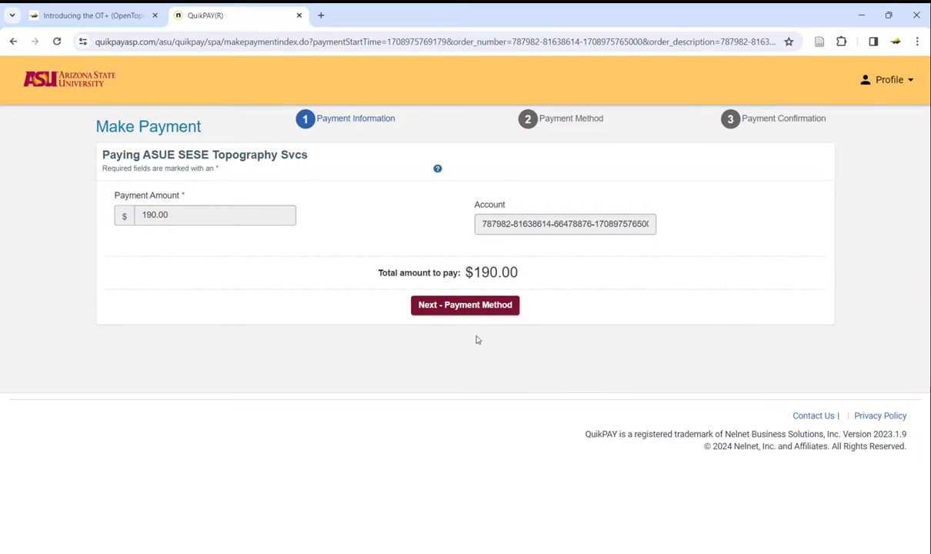
- Choose credit/debit card as the QuikPAY payment method and review the card and billing form
{"action": "left_click", "coordinate": [459, 308]}
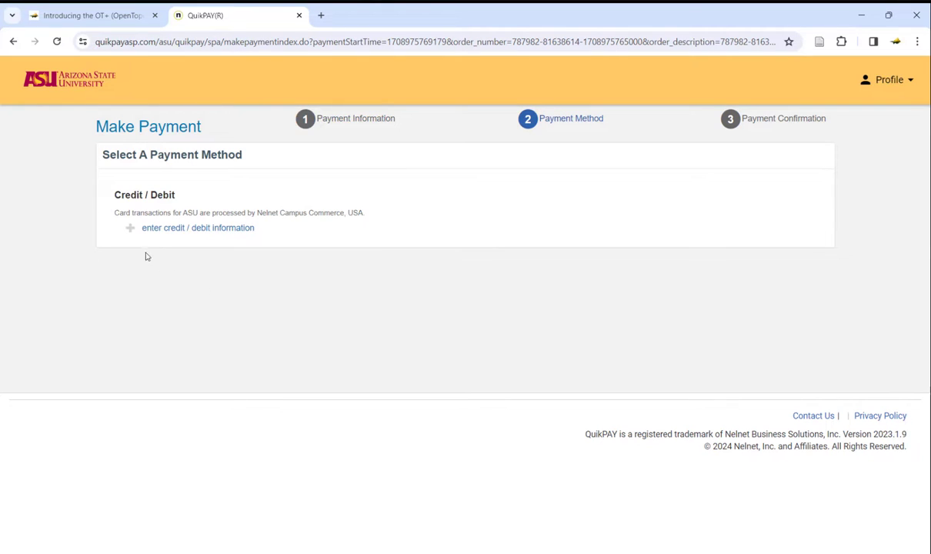
{"action": "left_click", "coordinate": [220, 229]}
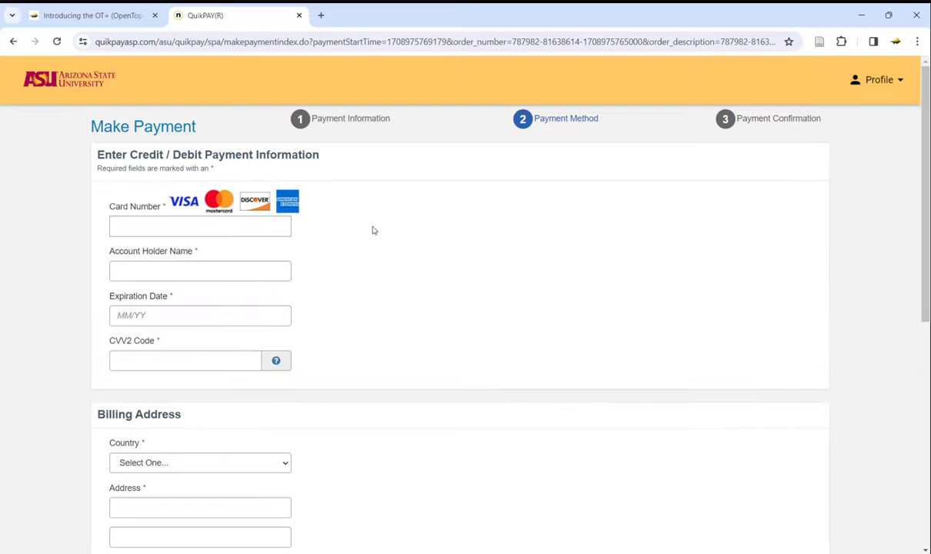
{"action": "scroll", "coordinate": [907, 205], "scroll_direction": "down", "scroll_amount": 3}
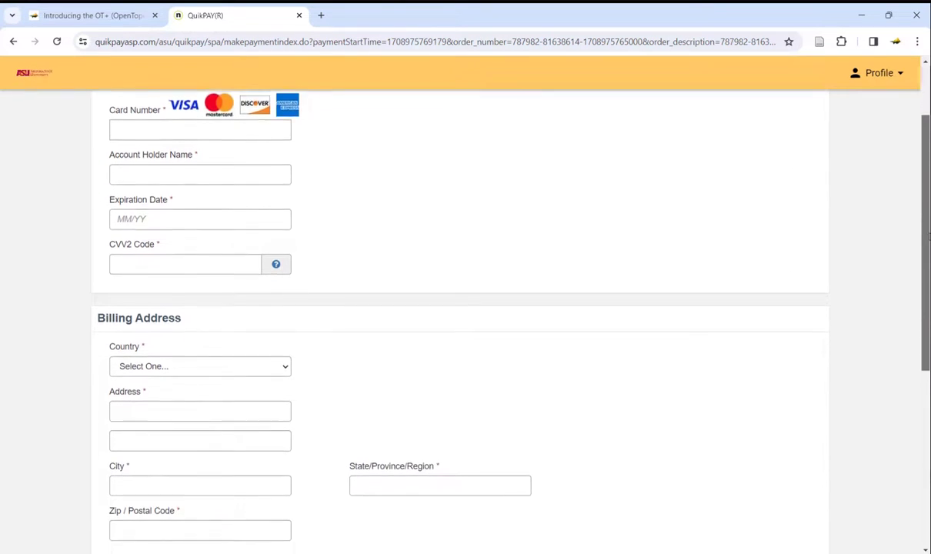
{"action": "scroll", "coordinate": [903, 427], "scroll_direction": "down", "scroll_amount": 1}
{"action": "scroll", "coordinate": [903, 427], "scroll_direction": "down", "scroll_amount": 1}
{"action": "scroll", "coordinate": [903, 427], "scroll_direction": "down", "scroll_amount": 1}
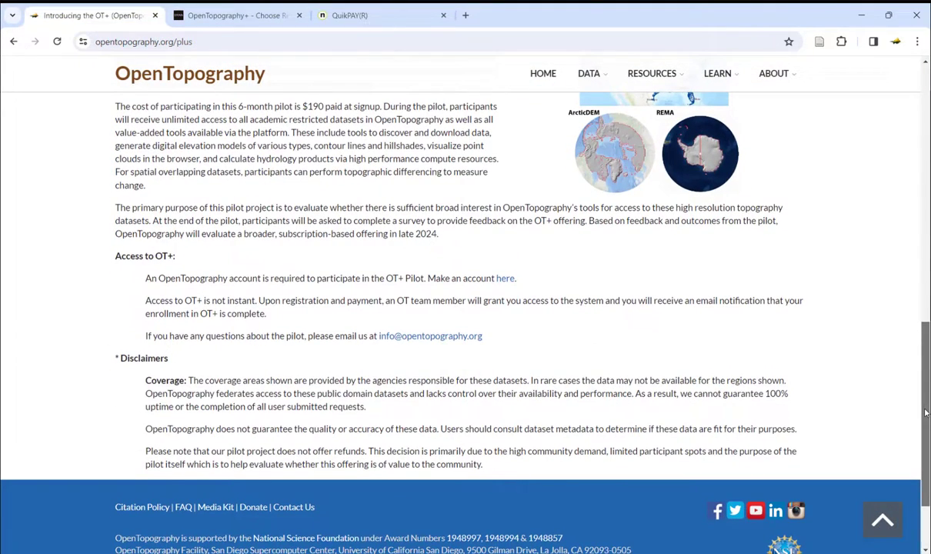
- Leave the OT+ page for the opentopography.org home page with its Latest News
{"action": "left_click_drag", "start_coordinate": [926, 414], "coordinate": [926, 408]}
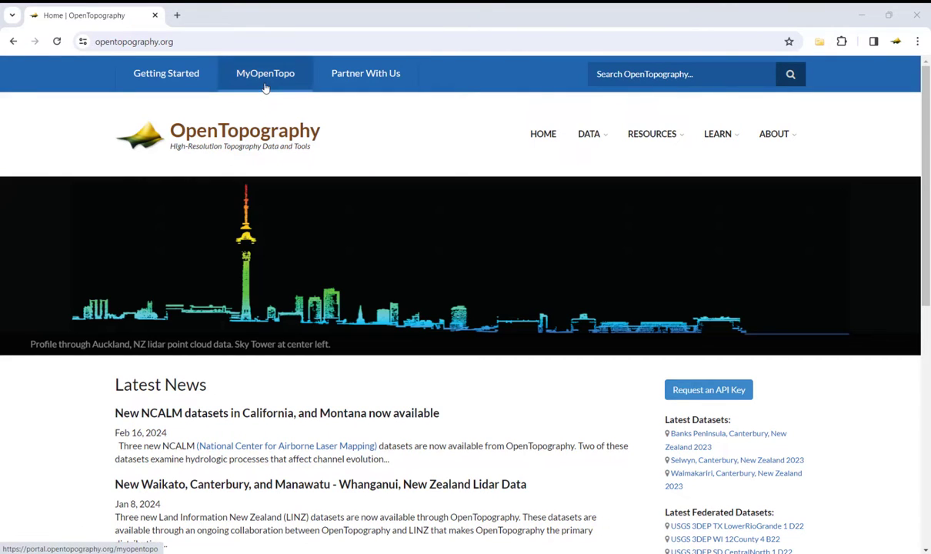
- Return from the login page to the home page and load the Find Data Map
{"action": "left_click", "coordinate": [264, 88]}
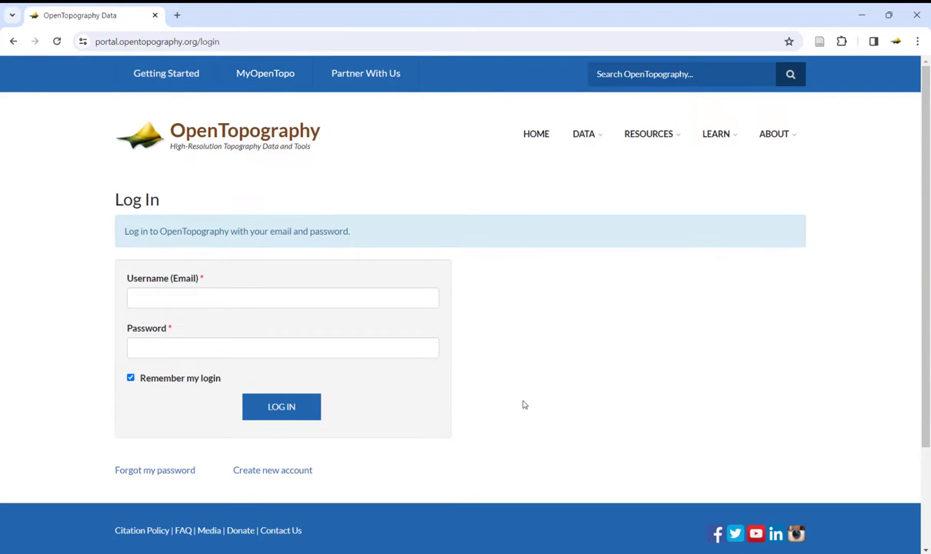
{"action": "key", "text": "alt+Left"}
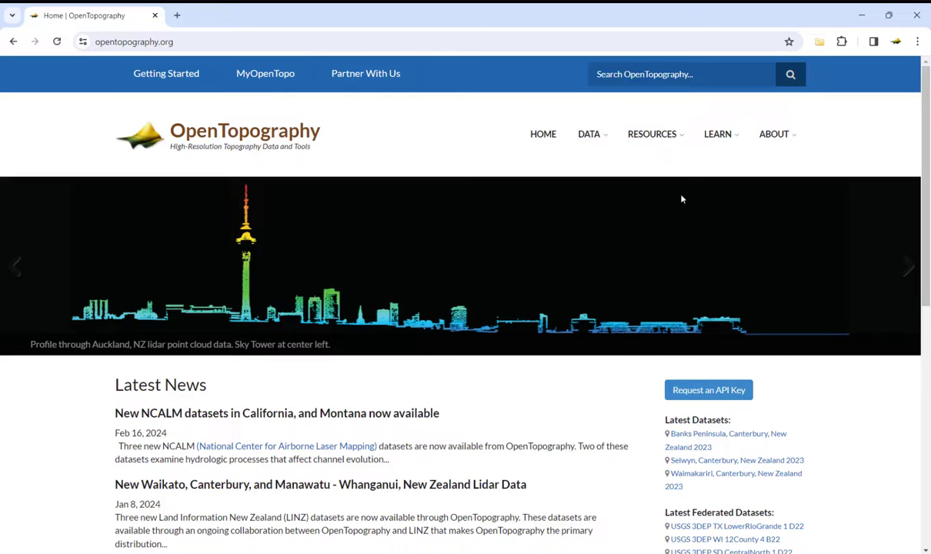
{"action": "mouse_move", "coordinate": [588, 134]}
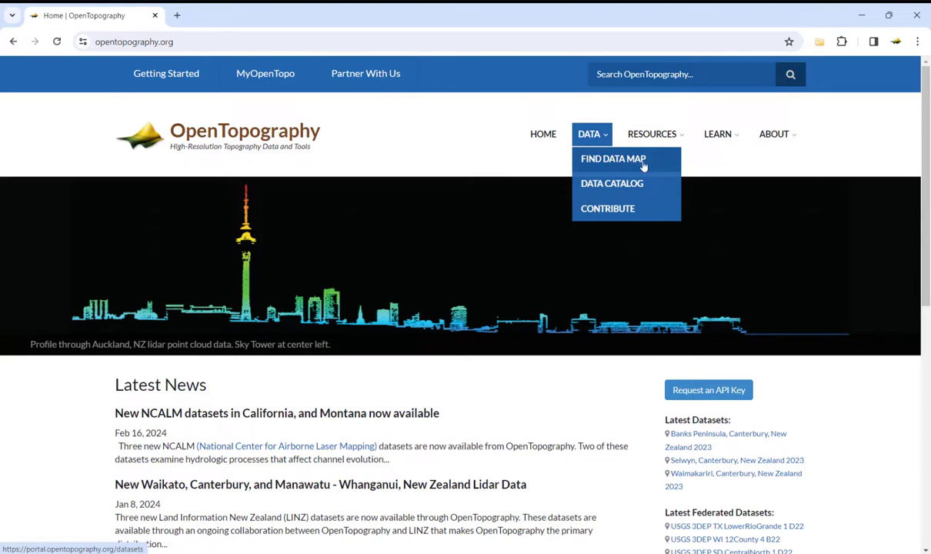
{"action": "left_click", "coordinate": [658, 164]}
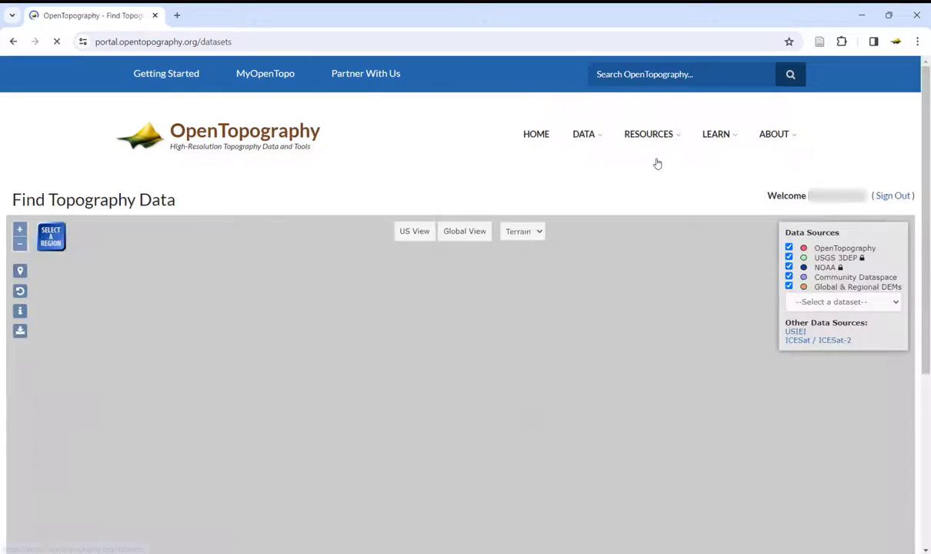
- Zoom into the dataset map and pan across the United States
{"action": "left_click_drag", "start_coordinate": [928, 141], "coordinate": [928, 197]}
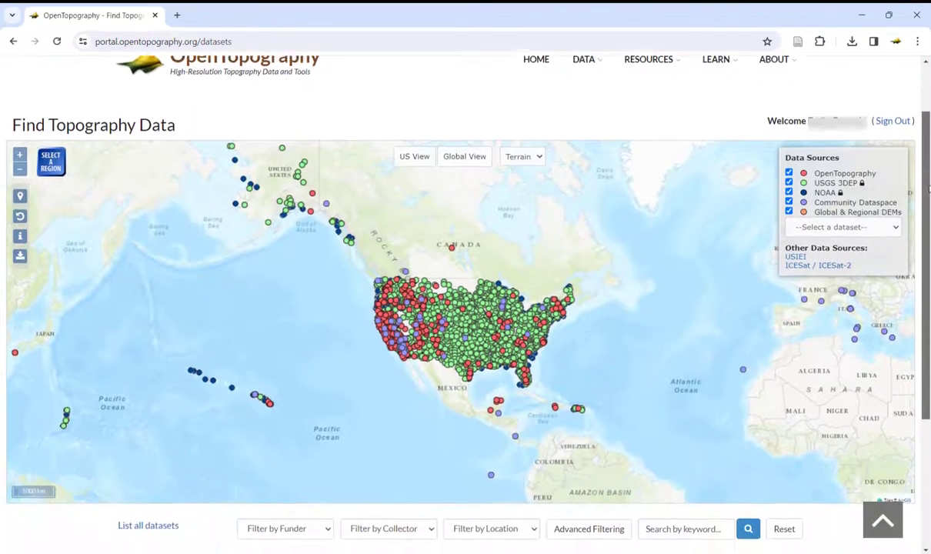
{"action": "scroll", "coordinate": [566, 337], "scroll_direction": "up", "scroll_amount": 1}
{"action": "scroll", "coordinate": [566, 337], "scroll_direction": "up", "scroll_amount": 1}
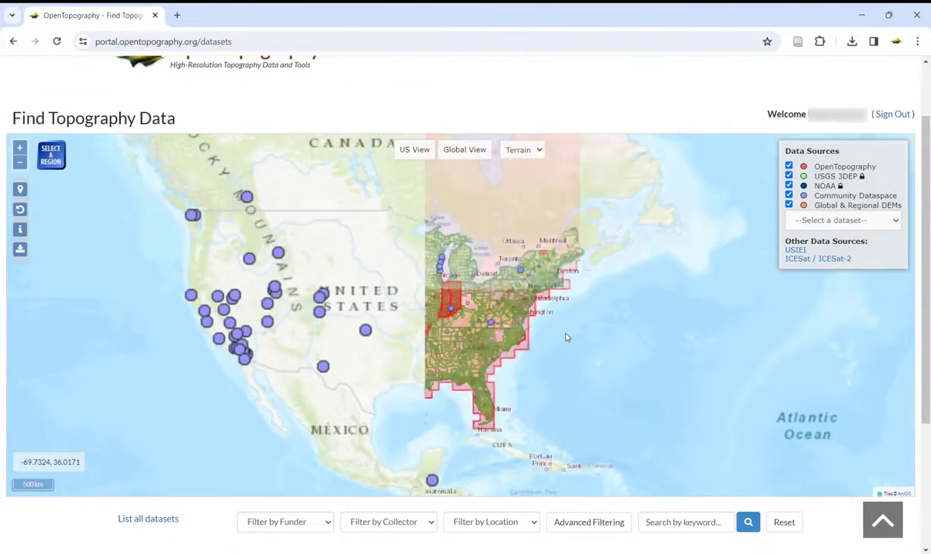
{"action": "left_click_drag", "start_coordinate": [566, 337], "coordinate": [681, 332]}
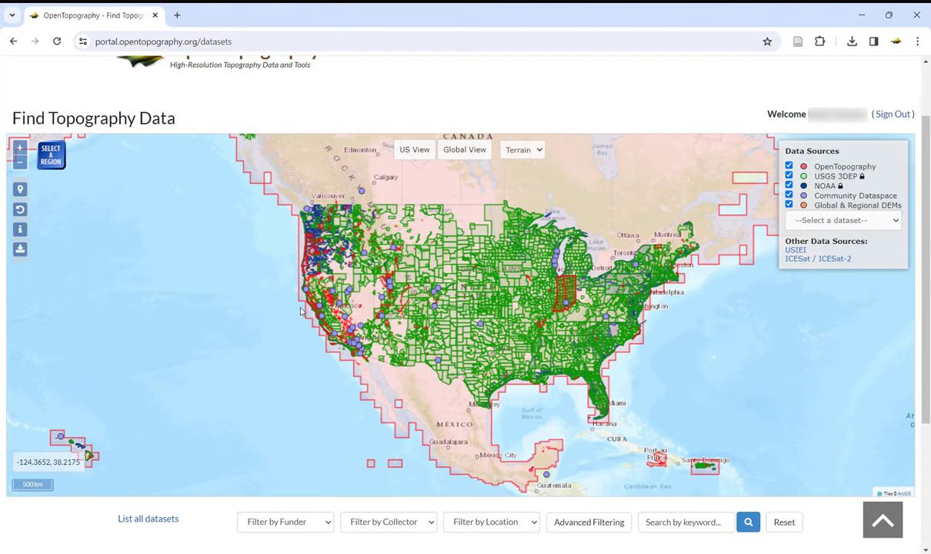
- Zoom down to San Francisco and pan onto the Marina and Crissy Field shoreline
{"action": "scroll", "coordinate": [301, 311], "scroll_direction": "up", "scroll_amount": 1}
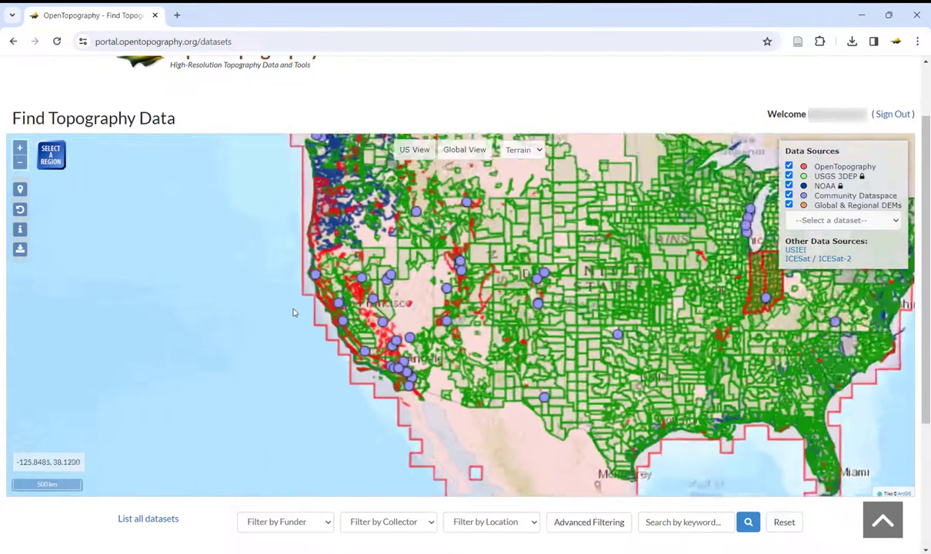
{"action": "scroll", "coordinate": [301, 311], "scroll_direction": "up", "scroll_amount": 1}
{"action": "scroll", "coordinate": [348, 334], "scroll_direction": "up", "scroll_amount": 1}
{"action": "scroll", "coordinate": [349, 339], "scroll_direction": "up", "scroll_amount": 1}
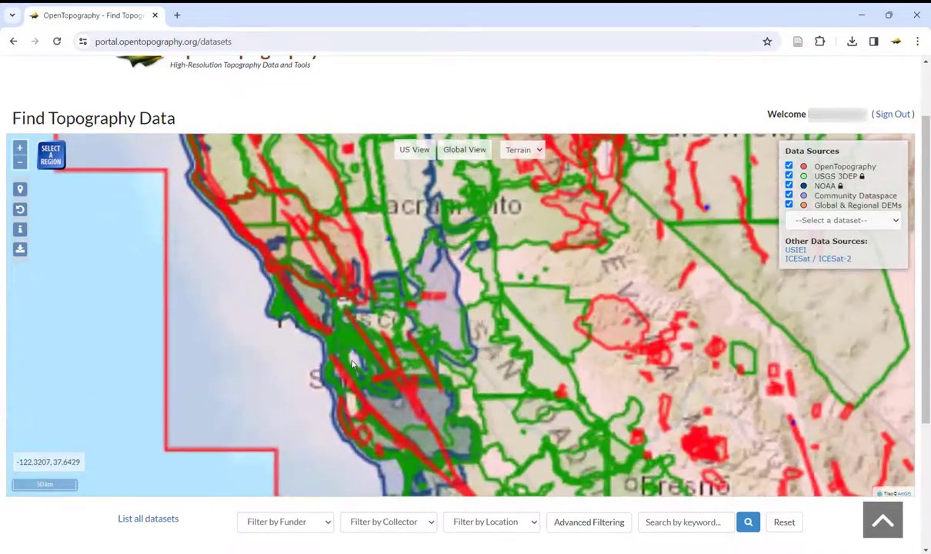
{"action": "scroll", "coordinate": [350, 350], "scroll_direction": "up", "scroll_amount": 1}
{"action": "scroll", "coordinate": [352, 364], "scroll_direction": "up", "scroll_amount": 1}
{"action": "scroll", "coordinate": [339, 342], "scroll_direction": "up", "scroll_amount": 1}
{"action": "scroll", "coordinate": [308, 296], "scroll_direction": "up", "scroll_amount": 1}
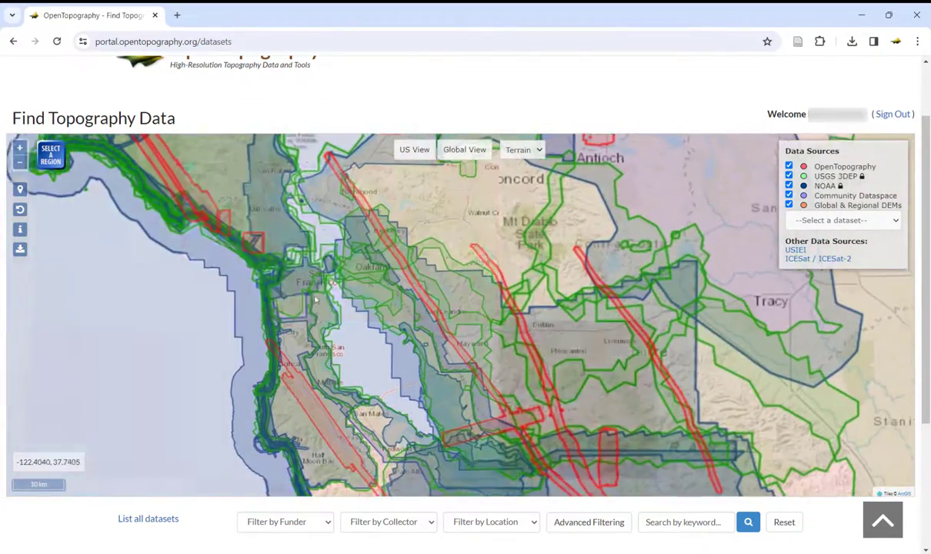
{"action": "scroll", "coordinate": [284, 254], "scroll_direction": "up", "scroll_amount": 1}
{"action": "scroll", "coordinate": [281, 250], "scroll_direction": "up", "scroll_amount": 1}
{"action": "scroll", "coordinate": [280, 250], "scroll_direction": "up", "scroll_amount": 1}
{"action": "scroll", "coordinate": [276, 252], "scroll_direction": "up", "scroll_amount": 1}
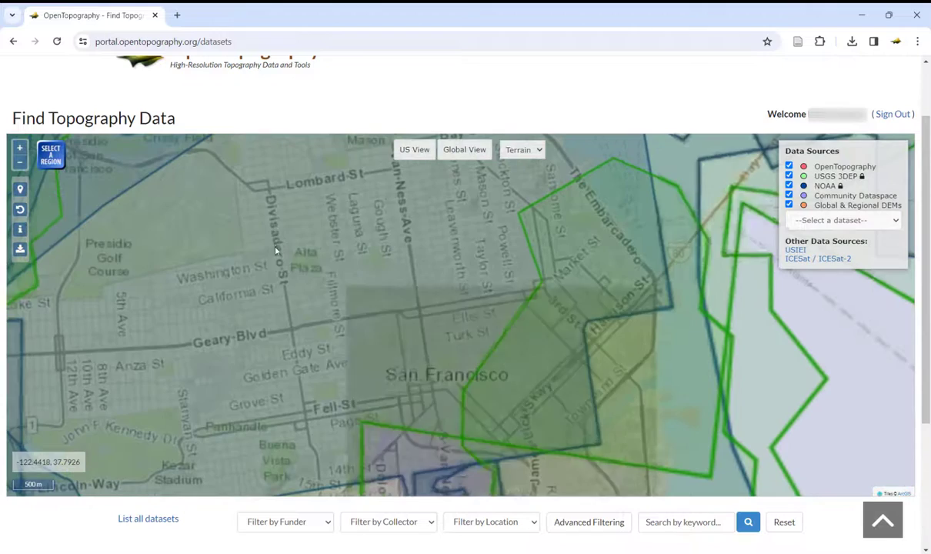
{"action": "scroll", "coordinate": [273, 231], "scroll_direction": "up", "scroll_amount": 1}
{"action": "scroll", "coordinate": [292, 242], "scroll_direction": "up", "scroll_amount": 1}
{"action": "mouse_move", "coordinate": [301, 252]}
{"action": "left_mouse_down"}
{"action": "mouse_move", "coordinate": [365, 354]}
{"action": "mouse_move", "coordinate": [449, 351]}
{"action": "left_mouse_up"}
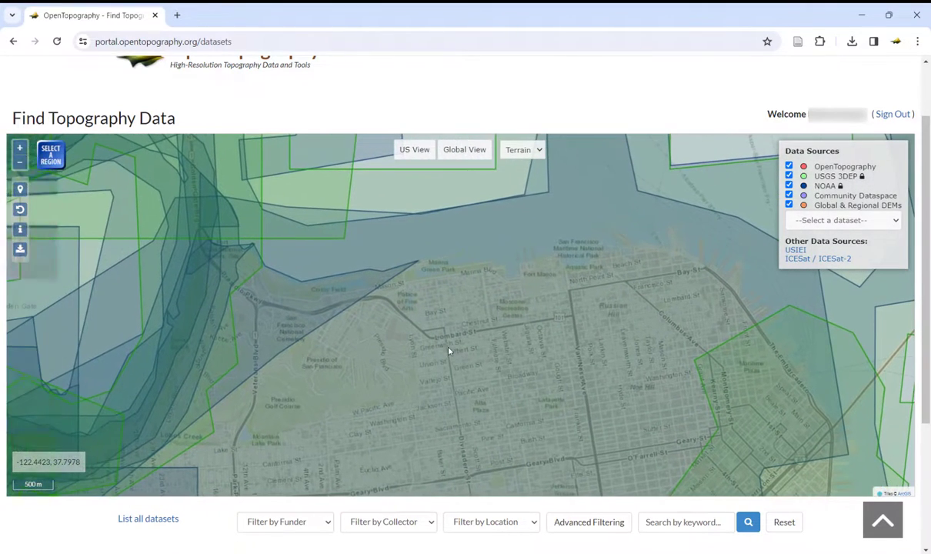
- Box-select the Marina, browse NOAA and USGS 3DEP results, and inspect the NoCAL Wildfires details
{"action": "left_click", "coordinate": [51, 159]}
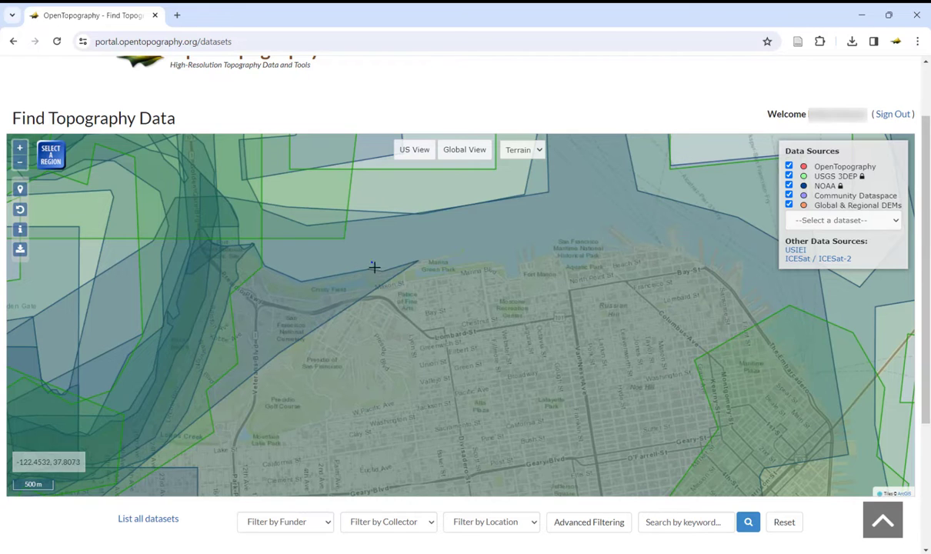
{"action": "mouse_move", "coordinate": [372, 263]}
{"action": "left_mouse_down"}
{"action": "mouse_move", "coordinate": [466, 329]}
{"action": "mouse_move", "coordinate": [464, 343]}
{"action": "left_mouse_up"}
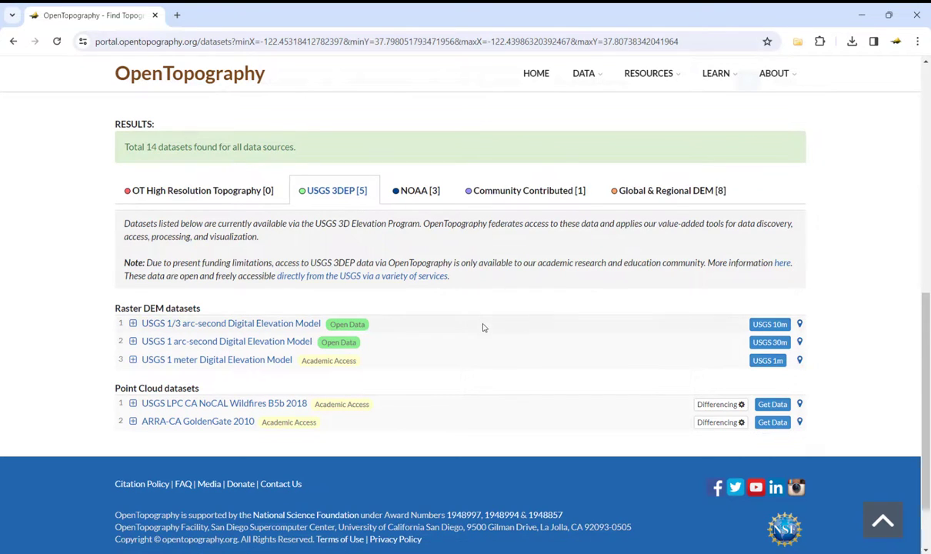
{"action": "left_click", "coordinate": [416, 194]}
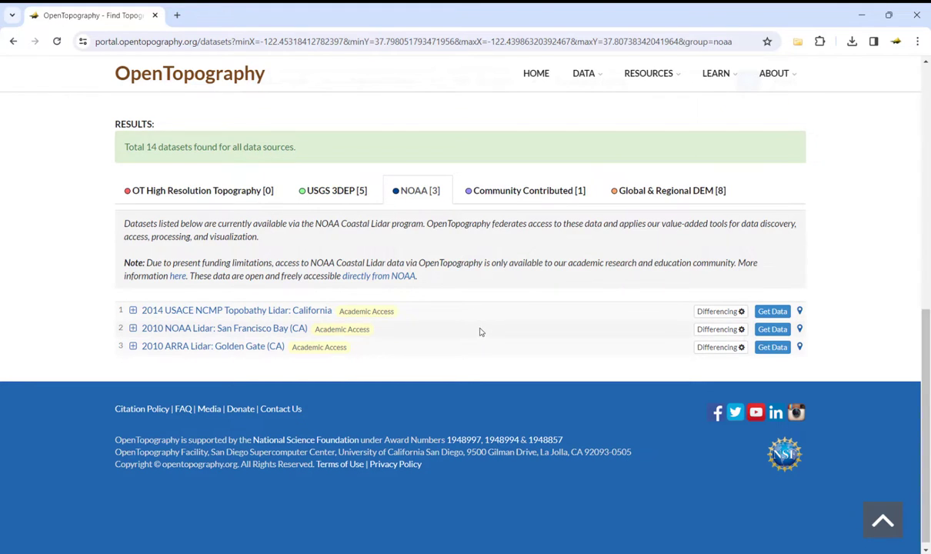
{"action": "left_click", "coordinate": [357, 200]}
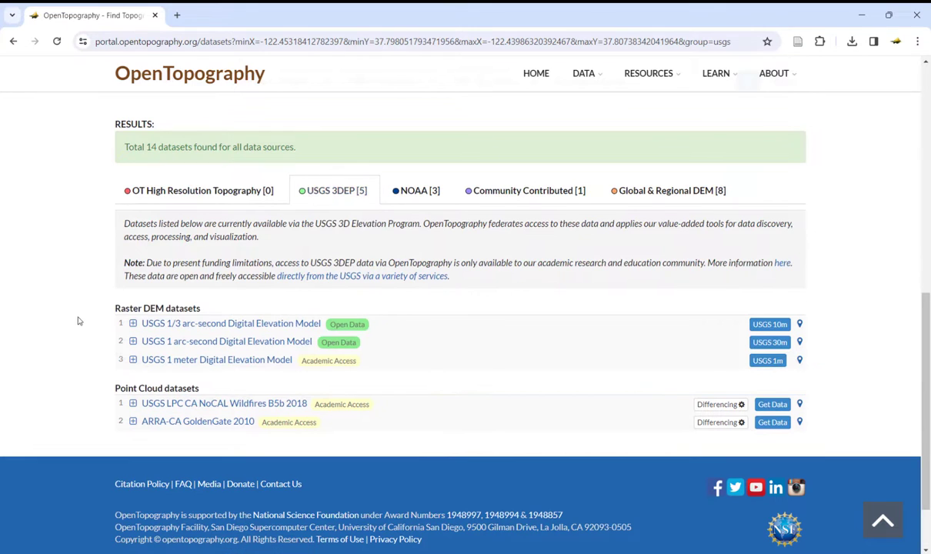
{"action": "scroll", "coordinate": [66, 332], "scroll_direction": "down", "scroll_amount": 2}
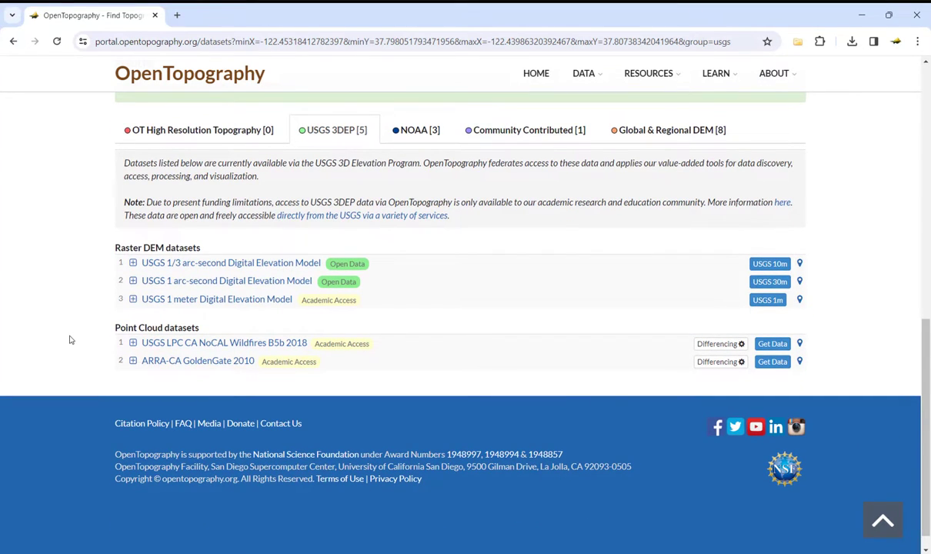
{"action": "left_click", "coordinate": [133, 344]}
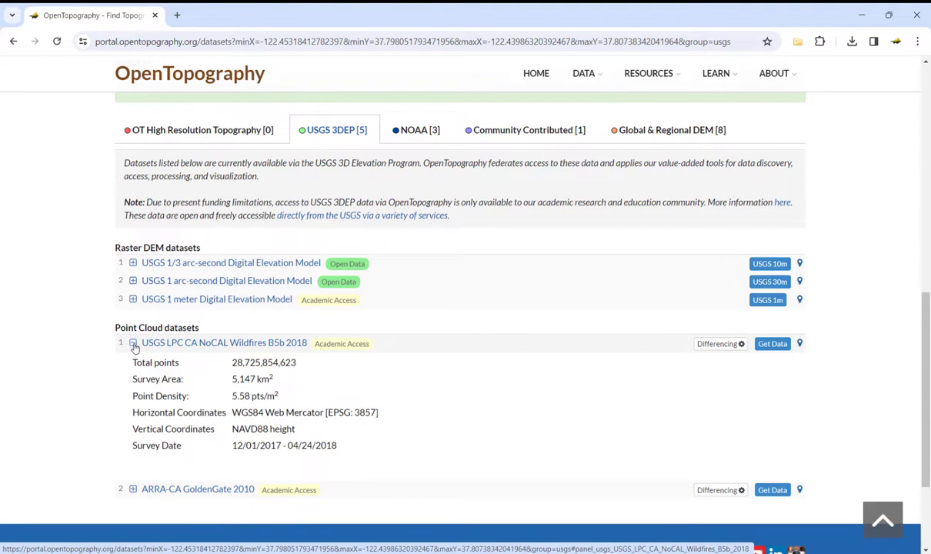
{"action": "left_click", "coordinate": [133, 344]}
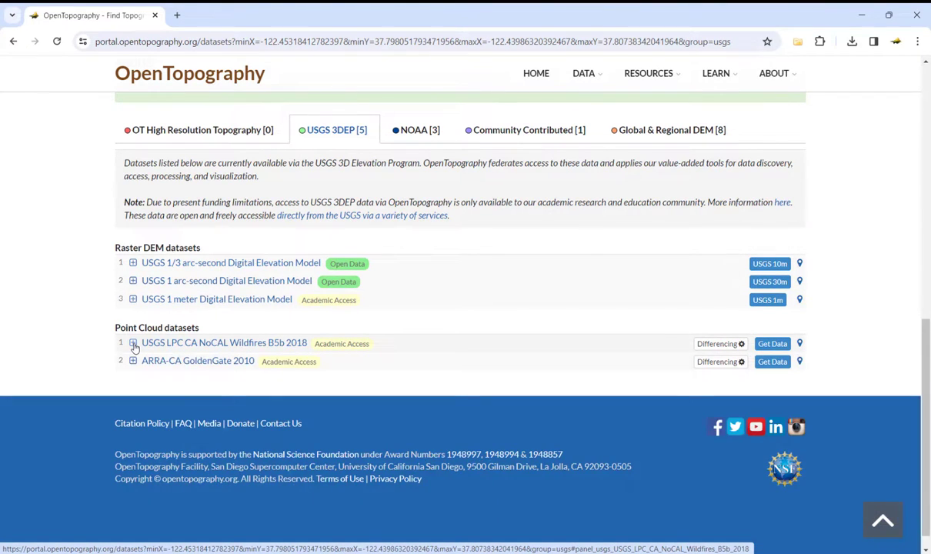
- Open data access for the USGS LPC CA NoCAL Wildfires B5b 2018 point cloud
{"action": "left_click", "coordinate": [773, 348]}
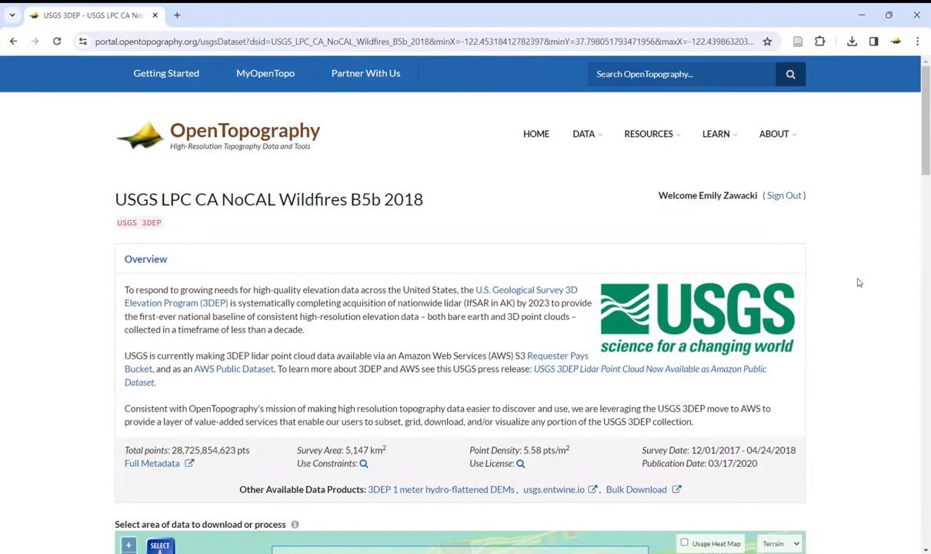
{"action": "scroll", "coordinate": [856, 281], "scroll_direction": "down", "scroll_amount": 2}
{"action": "scroll", "coordinate": [855, 281], "scroll_direction": "down", "scroll_amount": 3}
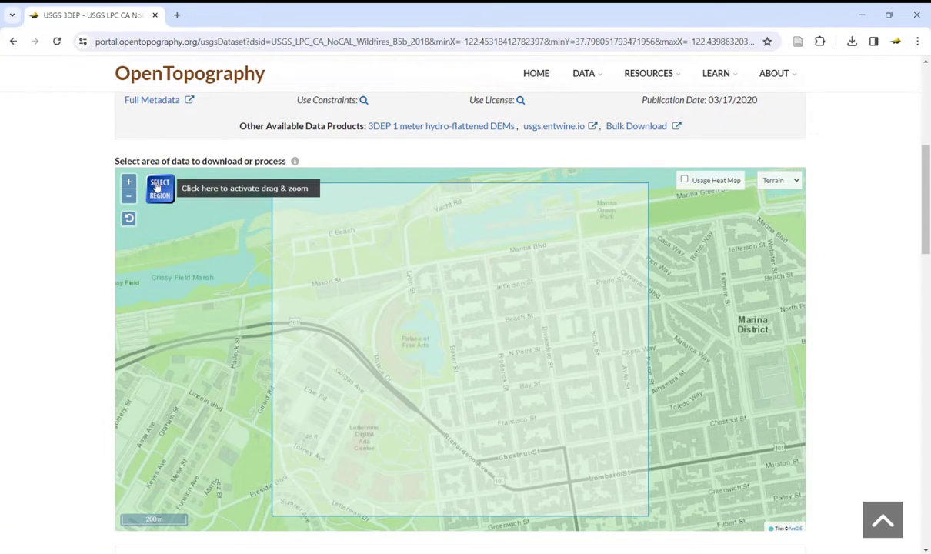
- Draw a selection rectangle around the Marina and Palace of Fine Arts, about 5,929,000 points
{"action": "left_click", "coordinate": [157, 188]}
{"action": "left_click_drag", "start_coordinate": [273, 189], "coordinate": [624, 472]}
{"action": "scroll", "coordinate": [881, 338], "scroll_direction": "down", "scroll_amount": 2}
{"action": "scroll", "coordinate": [881, 338], "scroll_direction": "down", "scroll_amount": 1}
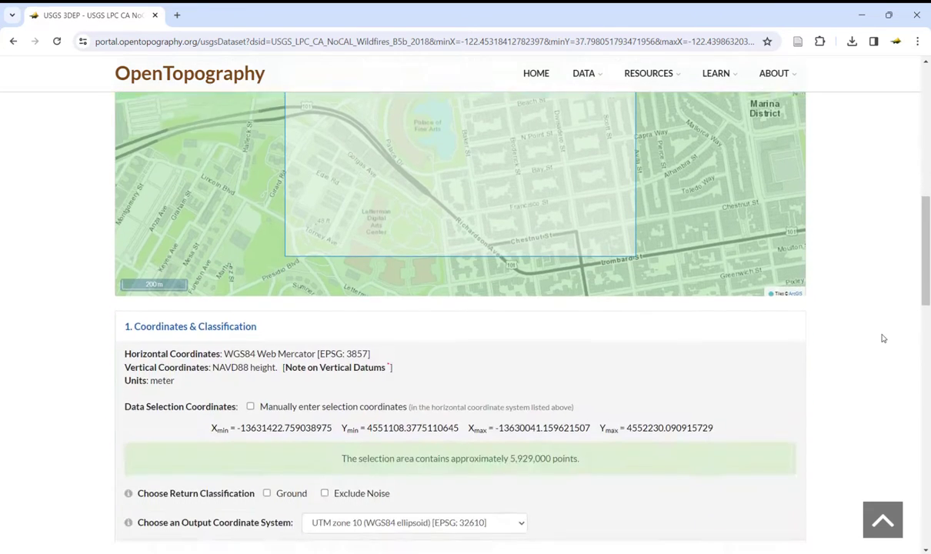
{"action": "scroll", "coordinate": [883, 339], "scroll_direction": "down", "scroll_amount": 1}
{"action": "scroll", "coordinate": [884, 339], "scroll_direction": "down", "scroll_amount": 2}
{"action": "scroll", "coordinate": [883, 339], "scroll_direction": "down", "scroll_amount": 1}
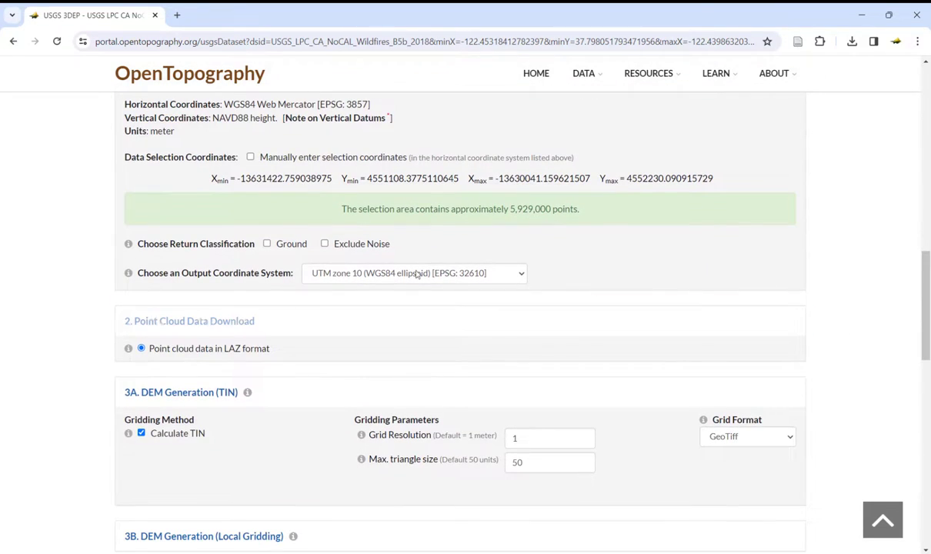
- Exclude noise points from the output, then briefly expand and re-collapse the local gridding DEM options
{"action": "left_click", "coordinate": [326, 245]}
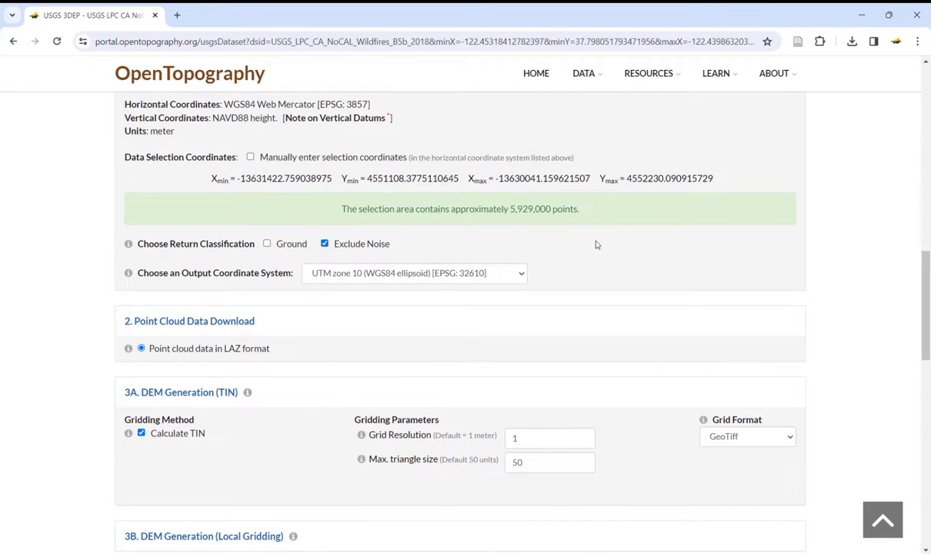
{"action": "scroll", "coordinate": [872, 245], "scroll_direction": "down", "scroll_amount": 2}
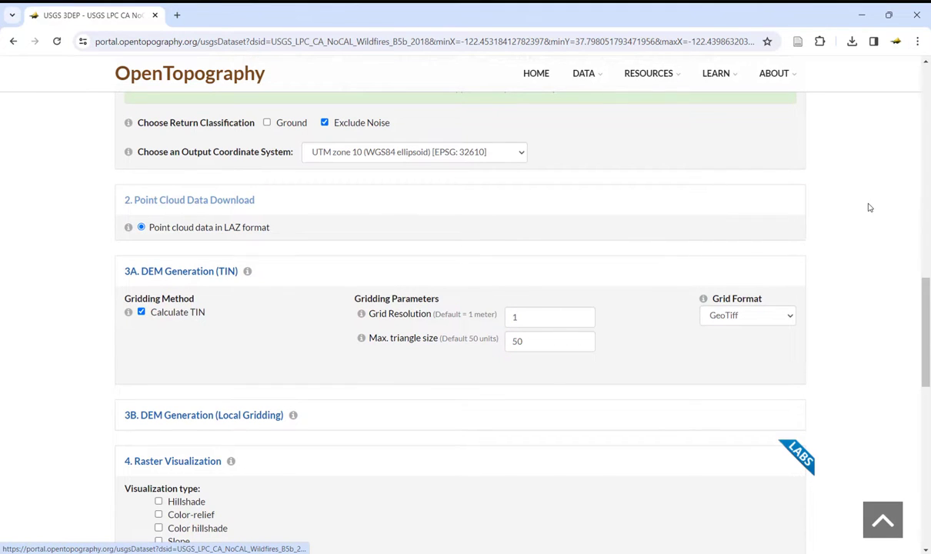
{"action": "scroll", "coordinate": [869, 208], "scroll_direction": "down", "scroll_amount": 2}
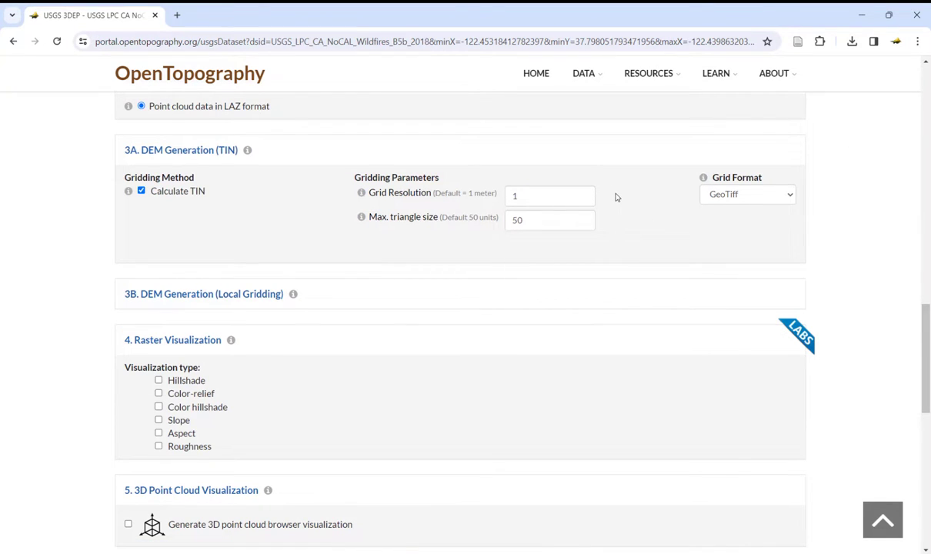
{"action": "scroll", "coordinate": [839, 217], "scroll_direction": "down", "scroll_amount": 1}
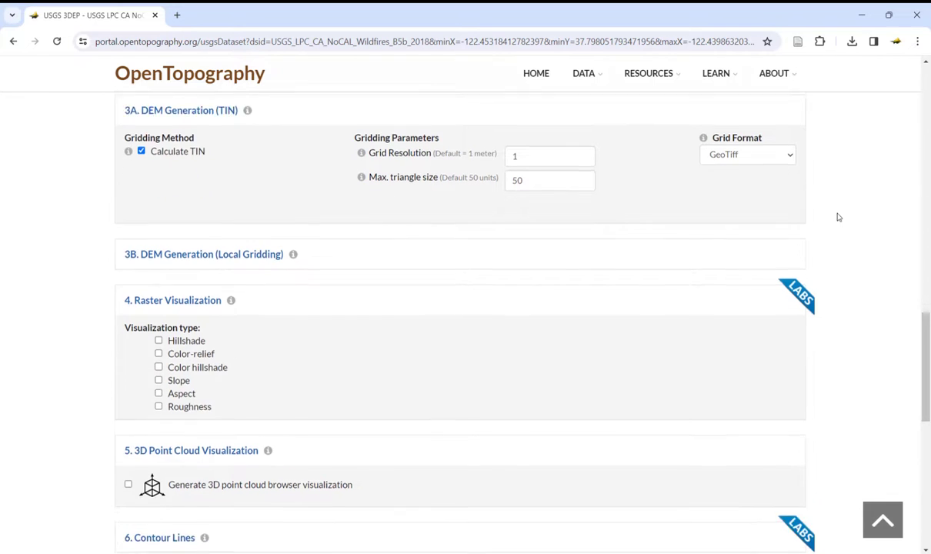
{"action": "left_click", "coordinate": [792, 241]}
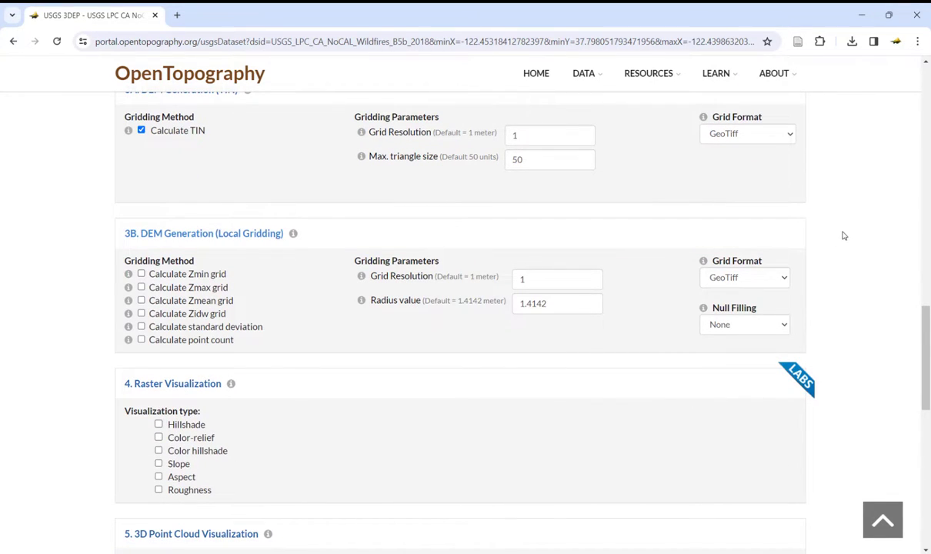
{"action": "left_click", "coordinate": [782, 239]}
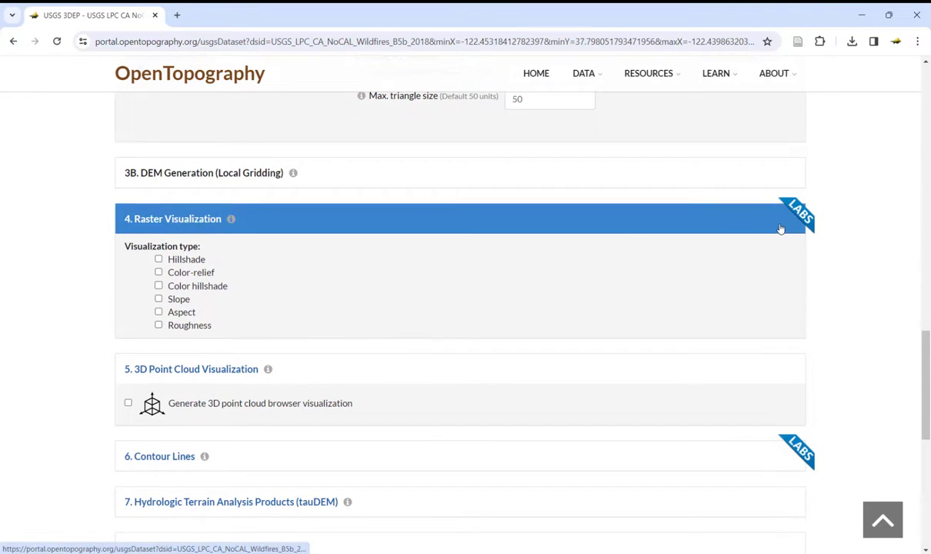
- Request both hillshade and color hillshade images as raster visualization products
{"action": "left_click", "coordinate": [159, 260]}
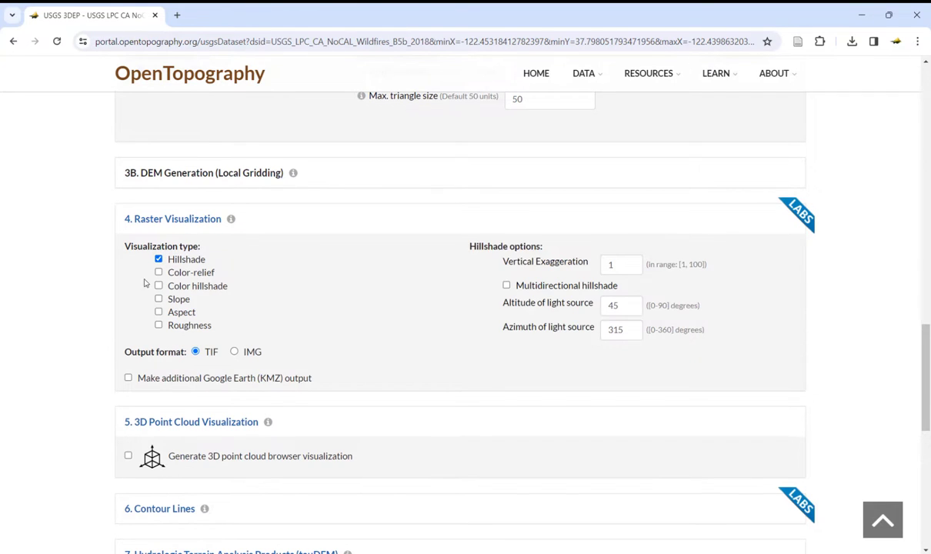
{"action": "left_click", "coordinate": [159, 286]}
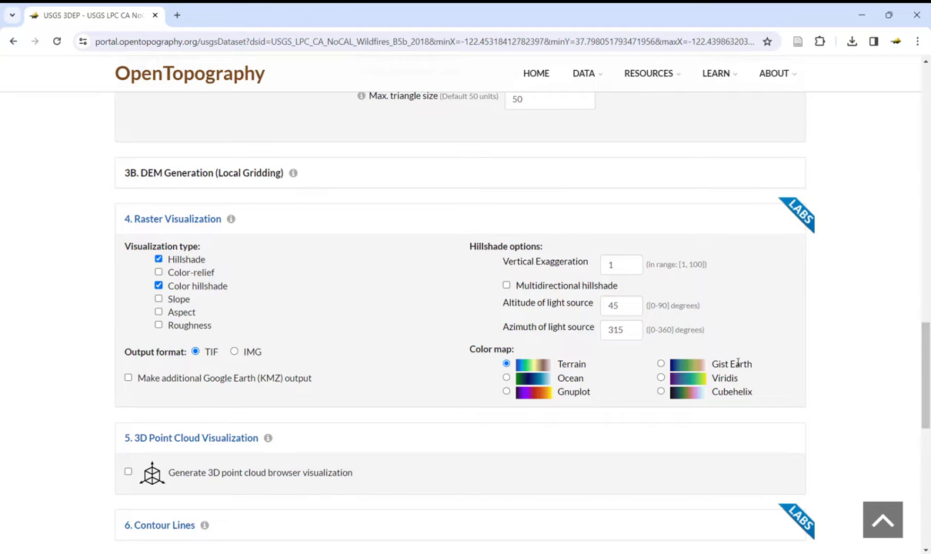
{"action": "scroll", "coordinate": [862, 329], "scroll_direction": "down", "scroll_amount": 3}
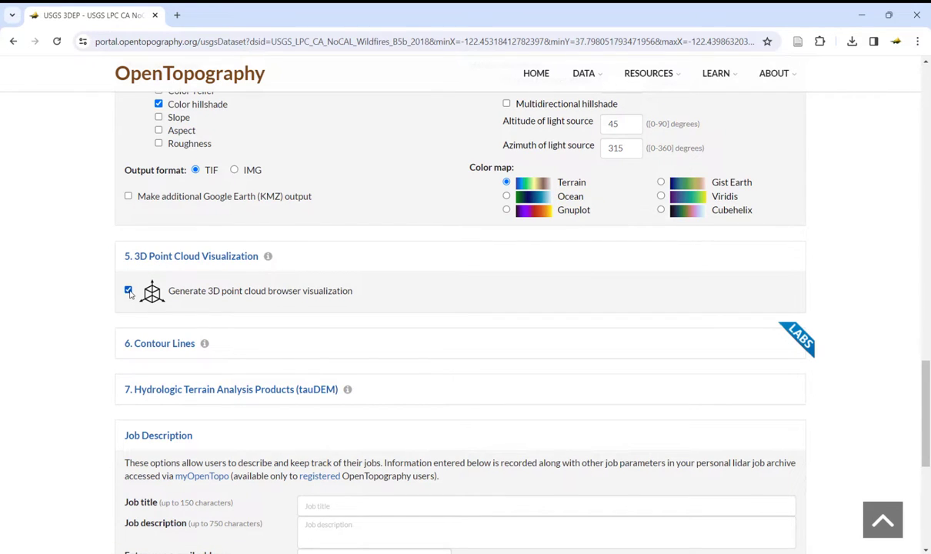
{"action": "scroll", "coordinate": [850, 290], "scroll_direction": "down", "scroll_amount": 2}
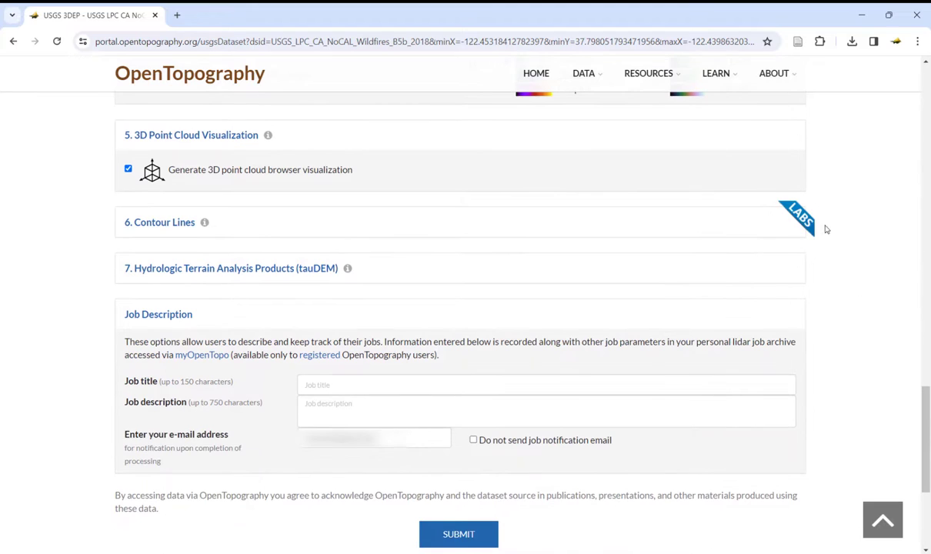
- Leave Contour Lines off after checking its options, and expand Hydrologic Terrain Analysis
{"action": "left_click", "coordinate": [780, 225]}
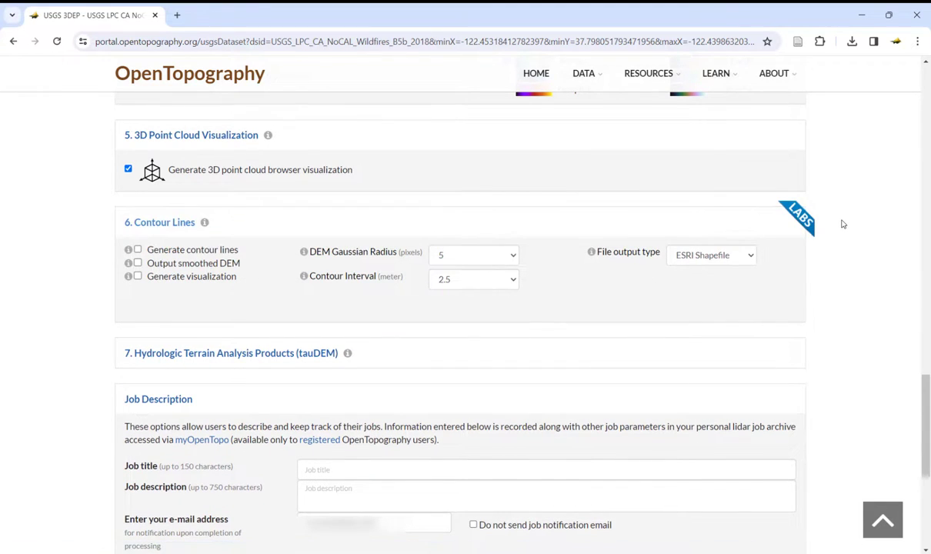
{"action": "left_click", "coordinate": [754, 222]}
{"action": "scroll", "coordinate": [814, 224], "scroll_direction": "down", "scroll_amount": 1}
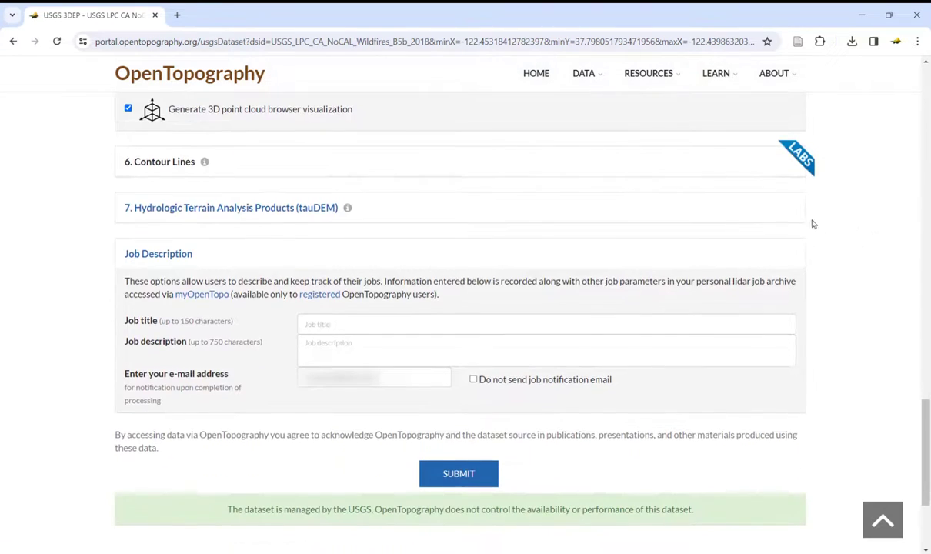
{"action": "left_click", "coordinate": [768, 209]}
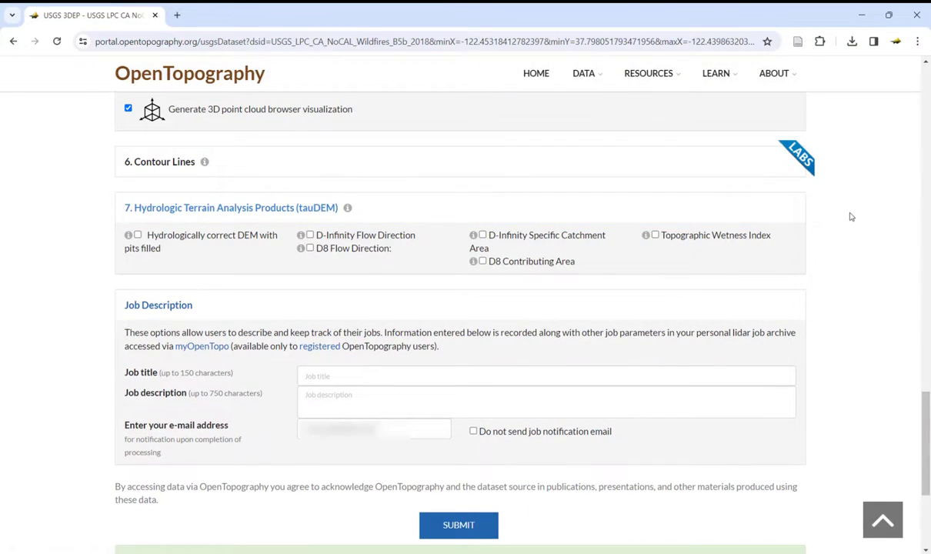
- Collapse the hydrology options, enter the job title 'SF-Marina', and submit the processing job
{"action": "left_click", "coordinate": [796, 208]}
{"action": "scroll", "coordinate": [847, 215], "scroll_direction": "down", "scroll_amount": 1}
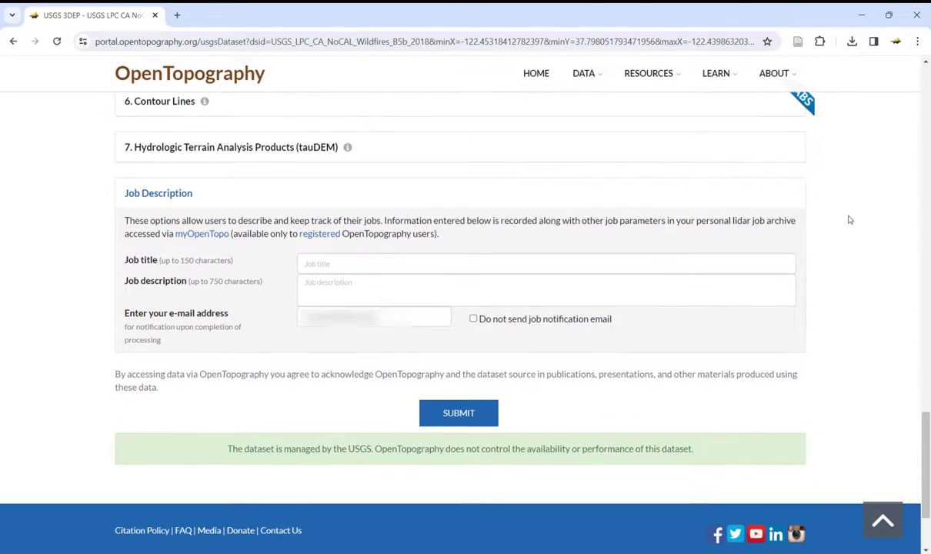
{"action": "left_click", "coordinate": [778, 264]}
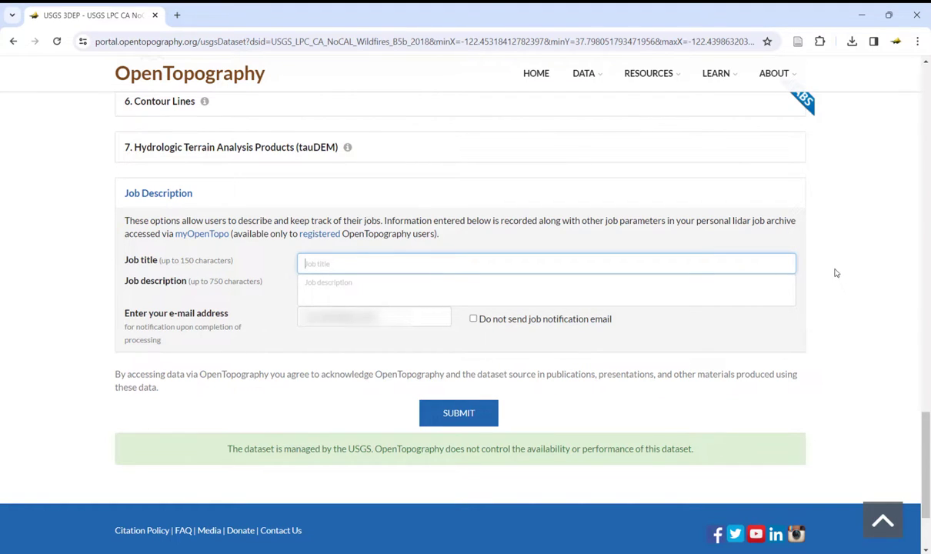
{"action": "type", "text": "SF-Marina"}
{"action": "left_click", "coordinate": [839, 283]}
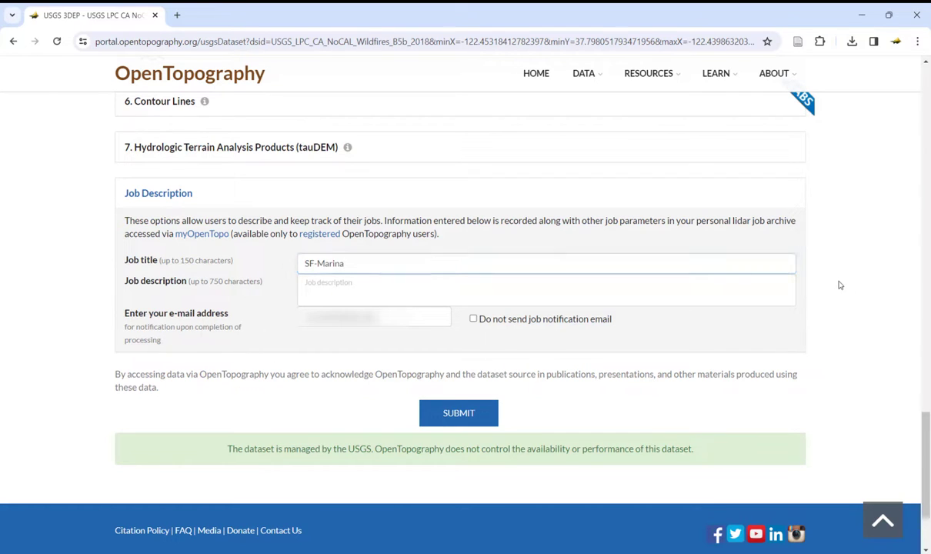
{"action": "left_click", "coordinate": [458, 420]}
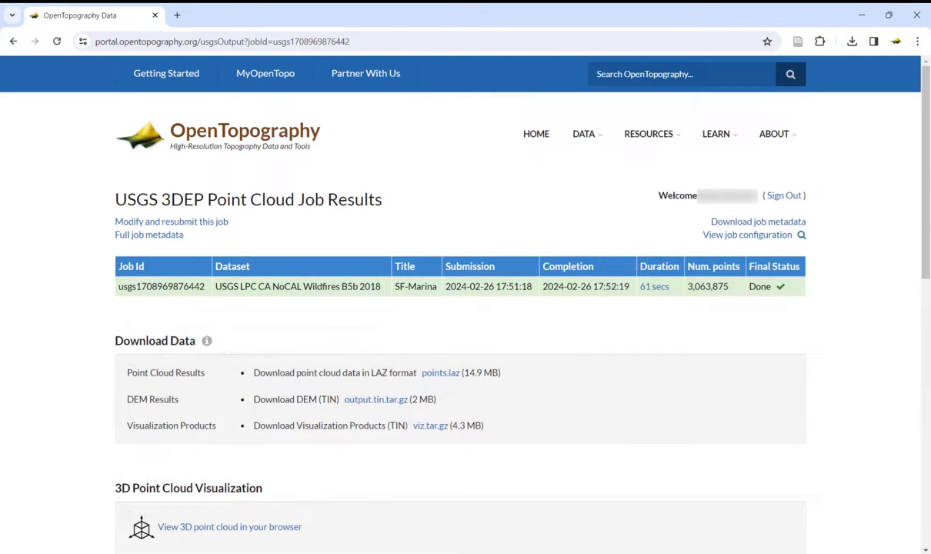
- Download output.tin.tar.gz from the DEM Results section of the SF-Marina results page
{"action": "scroll", "coordinate": [854, 320], "scroll_direction": "down", "scroll_amount": 2}
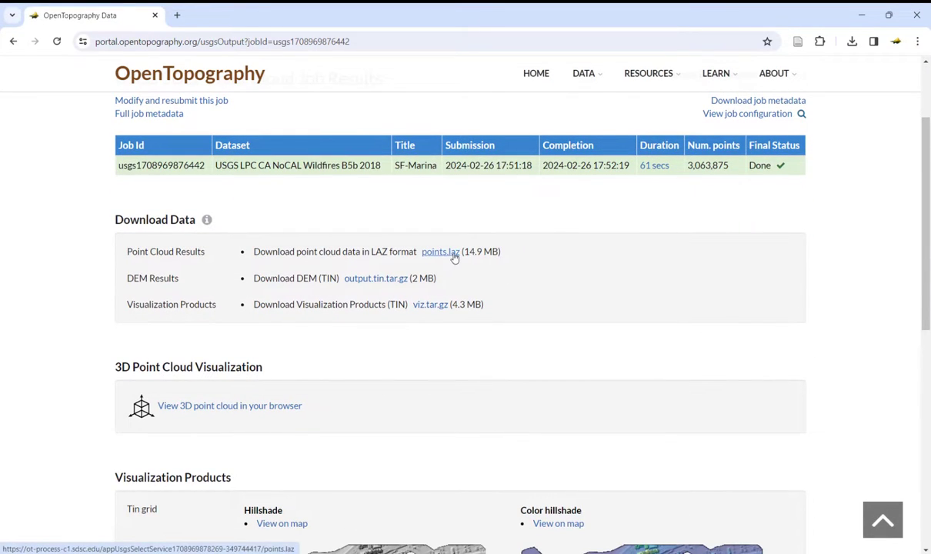
{"action": "left_click", "coordinate": [367, 282]}
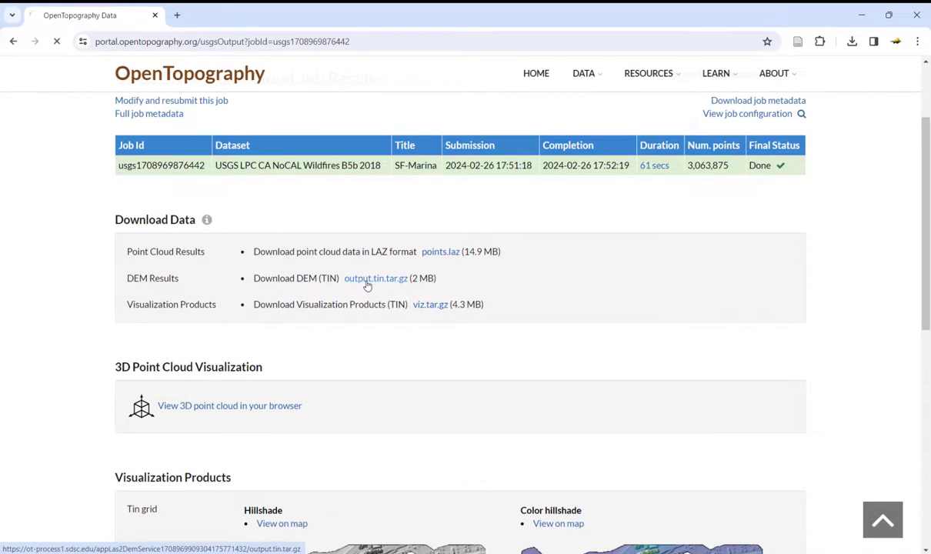
{"action": "scroll", "coordinate": [837, 275], "scroll_direction": "down", "scroll_amount": 2}
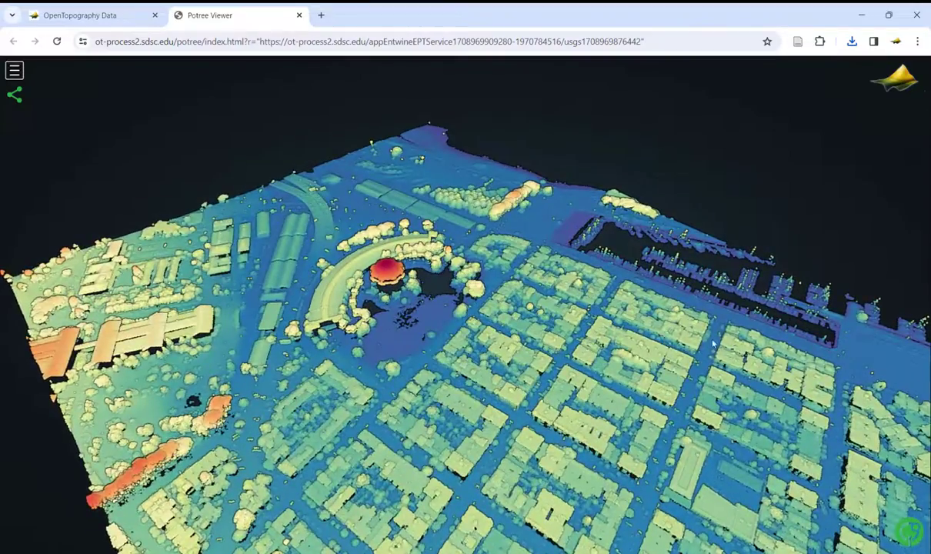
- Orbit the Marina point cloud in Potree to view it from another side
{"action": "left_click_drag", "start_coordinate": [714, 344], "coordinate": [594, 333]}
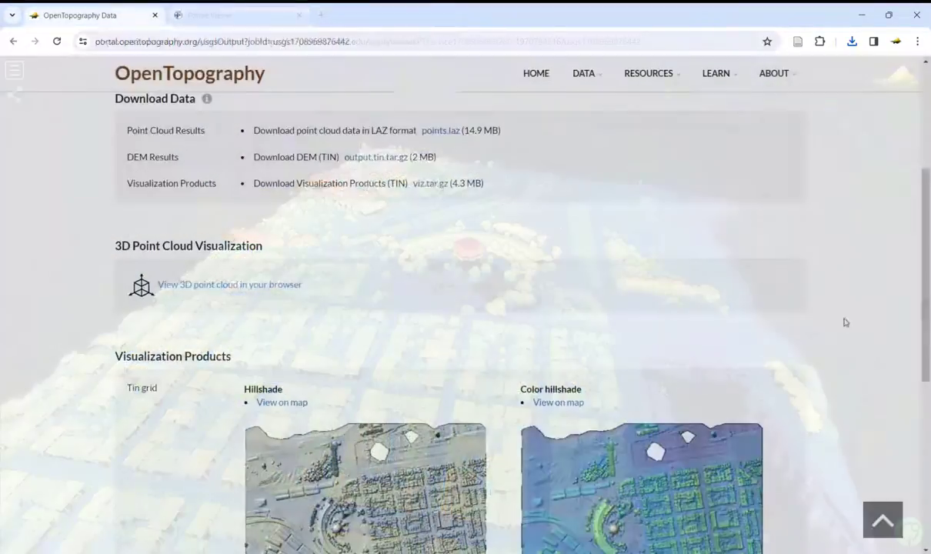
- View the Color hillshade image at full resolution from Visualization Products, then close its tab
{"action": "scroll", "coordinate": [862, 320], "scroll_direction": "down", "scroll_amount": 1}
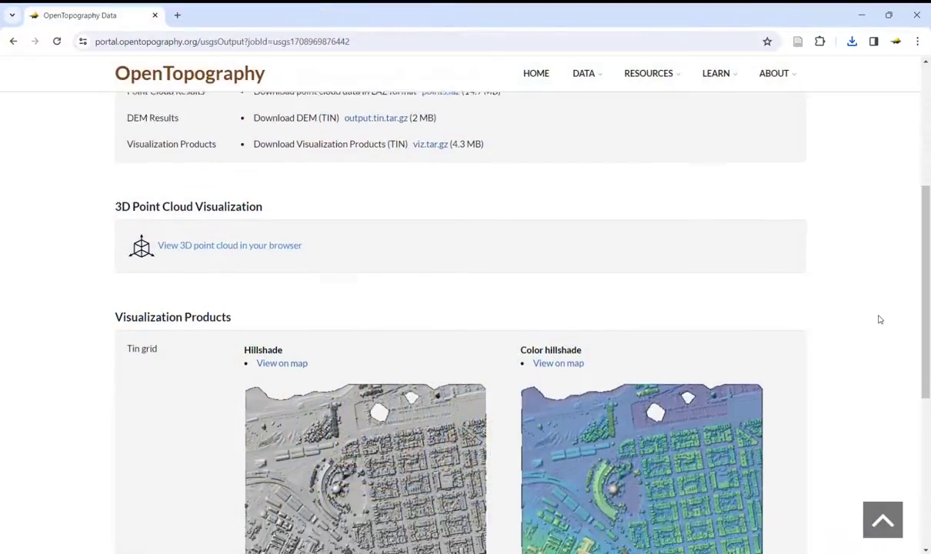
{"action": "scroll", "coordinate": [877, 319], "scroll_direction": "down", "scroll_amount": 1}
{"action": "scroll", "coordinate": [878, 318], "scroll_direction": "down", "scroll_amount": 1}
{"action": "scroll", "coordinate": [881, 319], "scroll_direction": "down", "scroll_amount": 1}
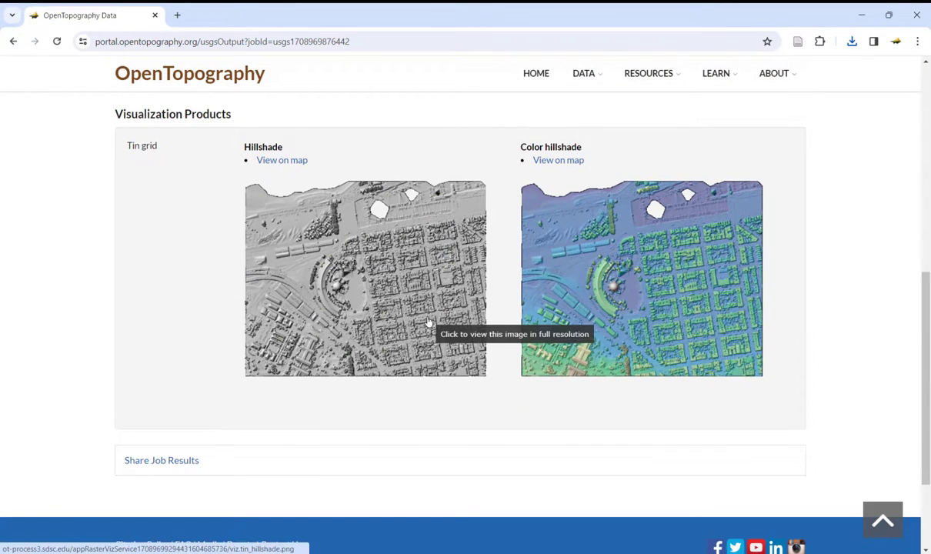
{"action": "left_click", "coordinate": [591, 322]}
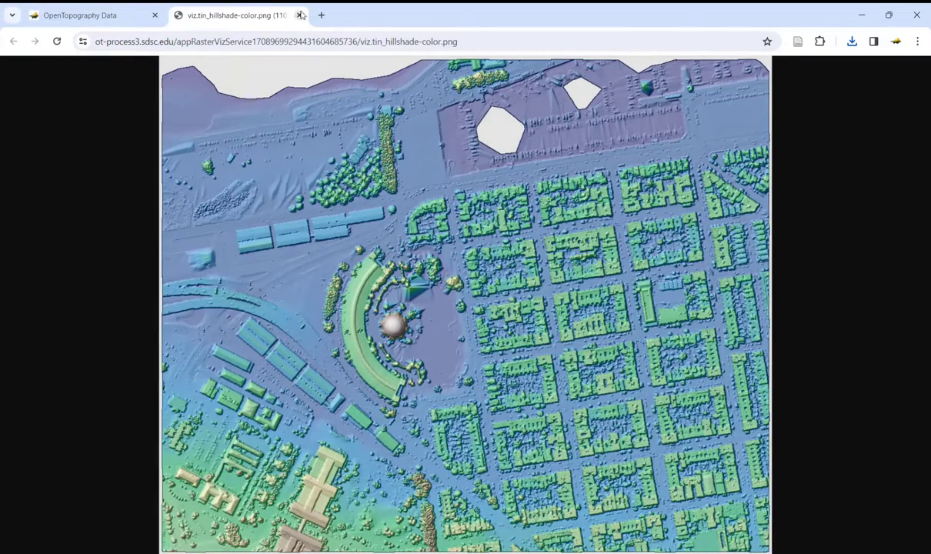
{"action": "left_click", "coordinate": [299, 17]}
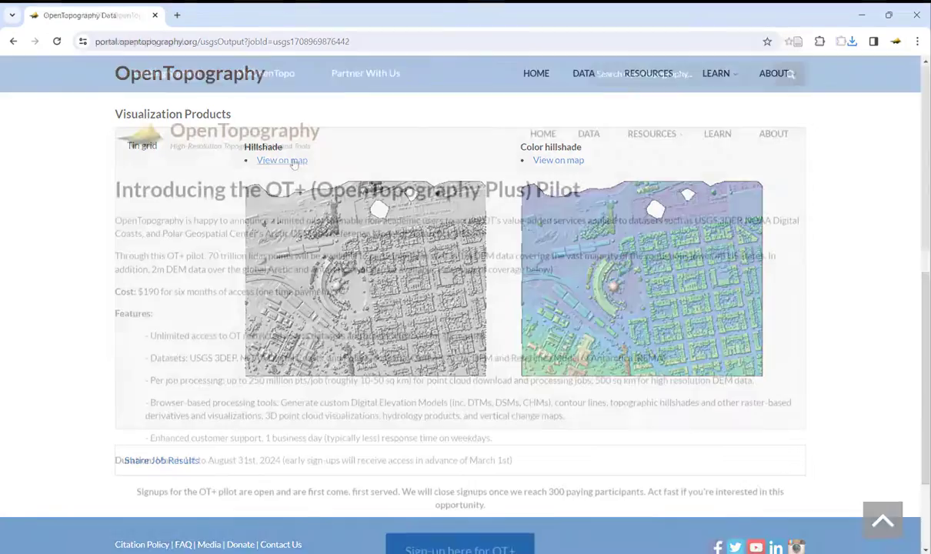